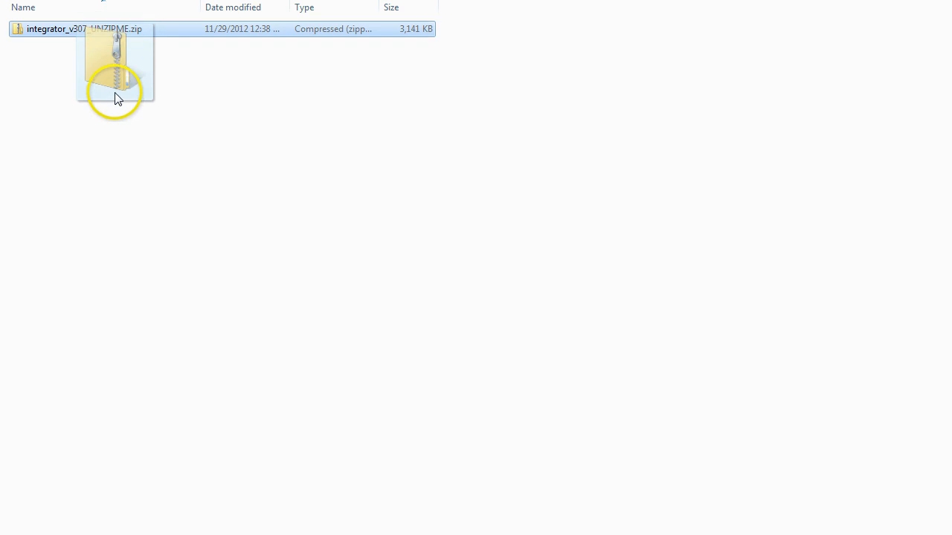
Extract the UNZIPME Integrator package here and open the resulting Integrator folder.
{"action": "left_click", "coordinate": [124, 115]}
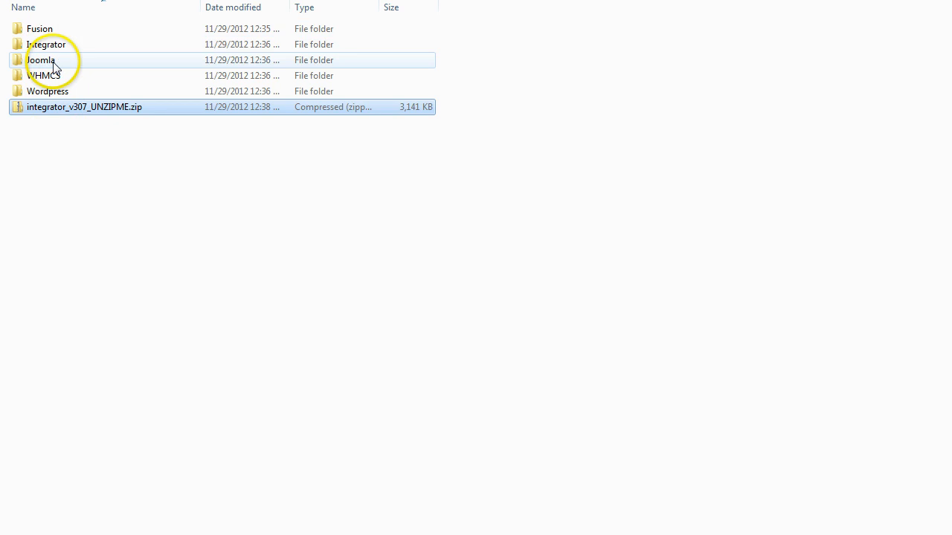
{"action": "left_click", "coordinate": [46, 47]}
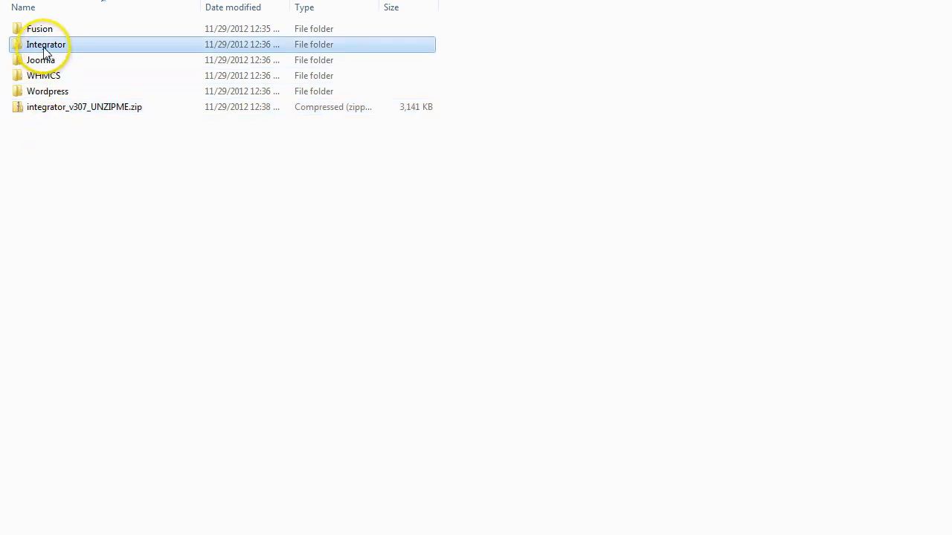
{"action": "double_click", "coordinate": [45, 50]}
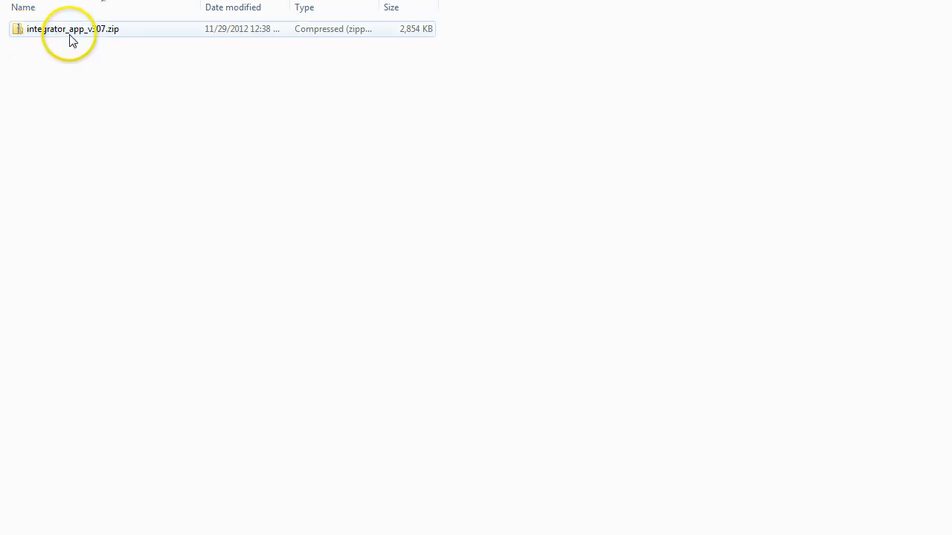
Extract integrator_app_v307.zip in place inside the Integrator folder.
{"action": "left_click_drag", "start_coordinate": [69, 39], "coordinate": [72, 104]}
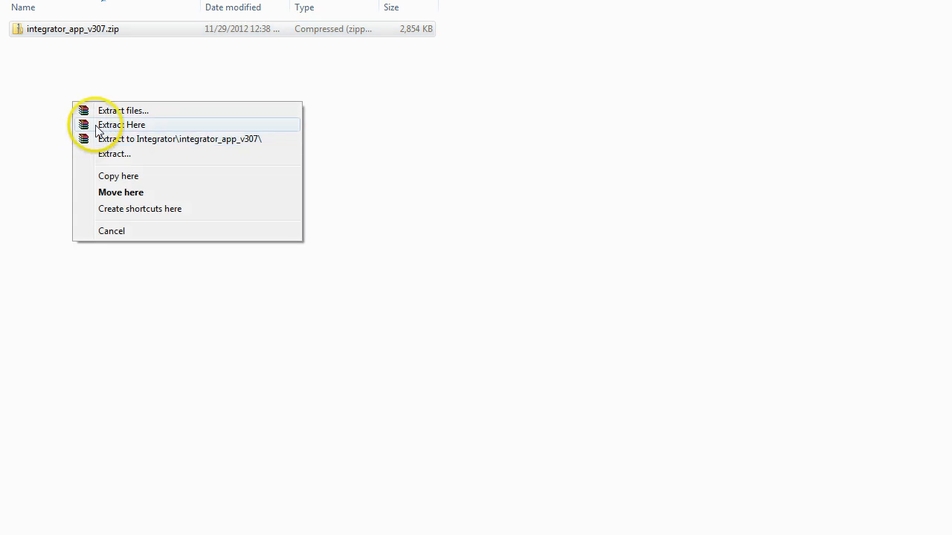
{"action": "left_click", "coordinate": [121, 125]}
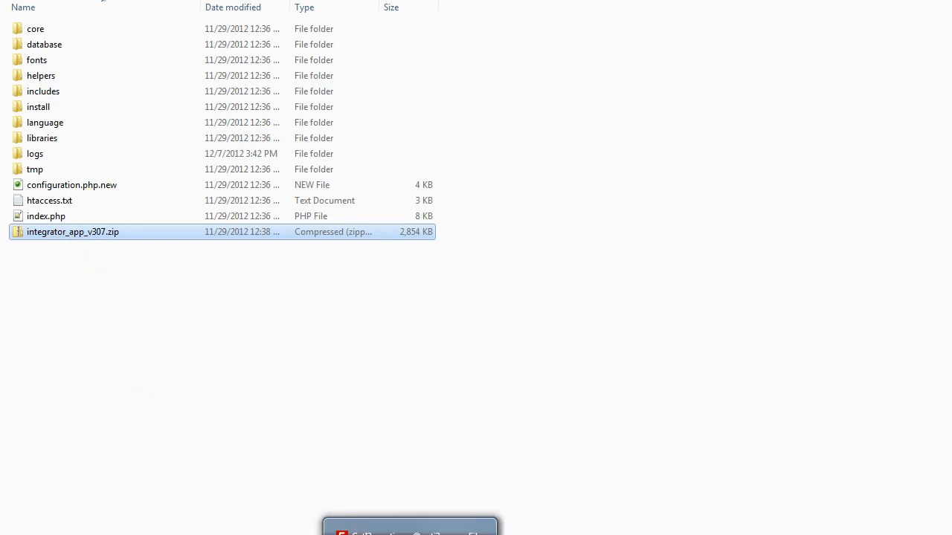
{"action": "left_click", "coordinate": [411, 527]}
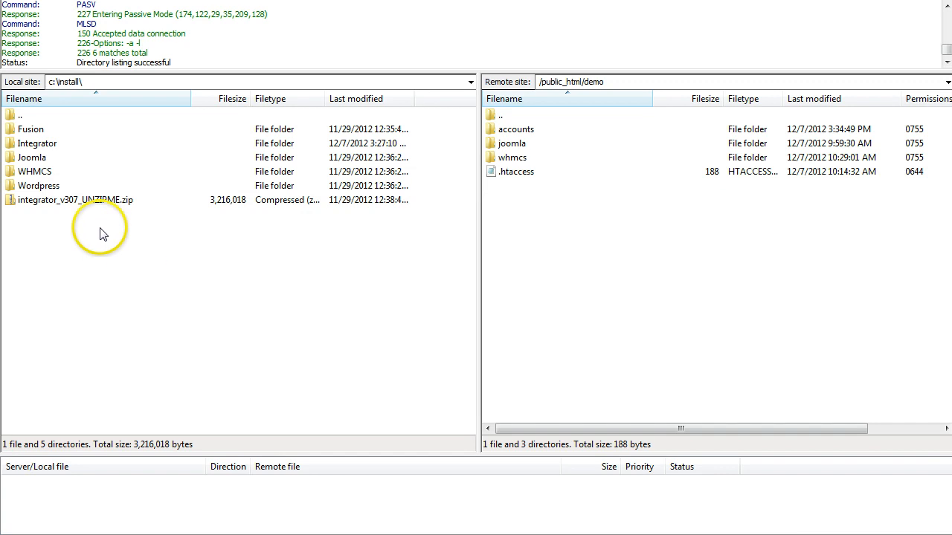
Show local c:\install\Integrator beside remote /public_html/demo/accounts and select all local items.
{"action": "double_click", "coordinate": [43, 143]}
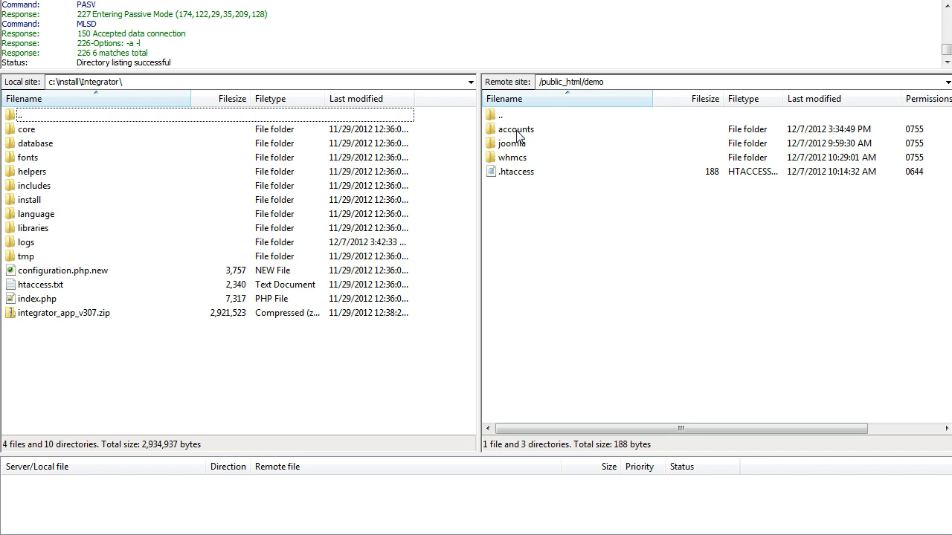
{"action": "left_click", "coordinate": [524, 221]}
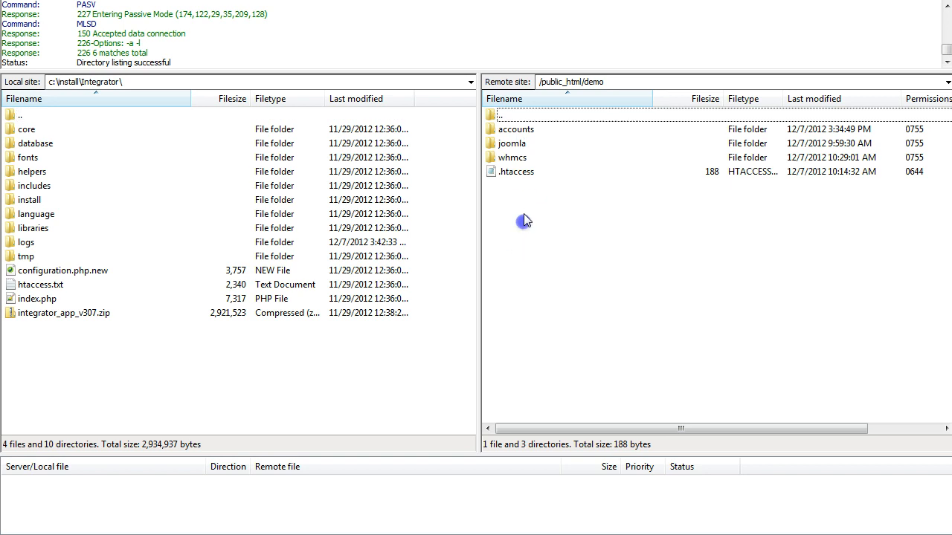
{"action": "double_click", "coordinate": [522, 131]}
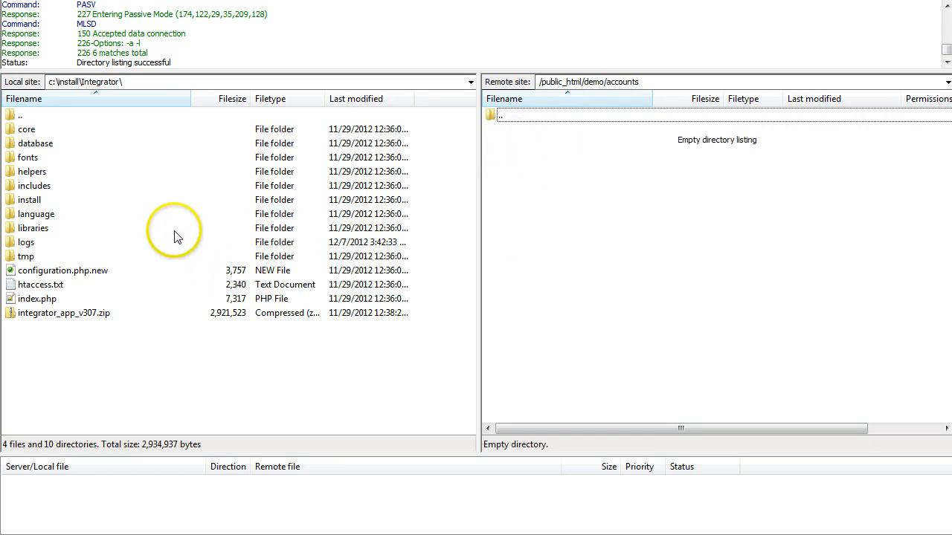
{"action": "left_click", "coordinate": [72, 345]}
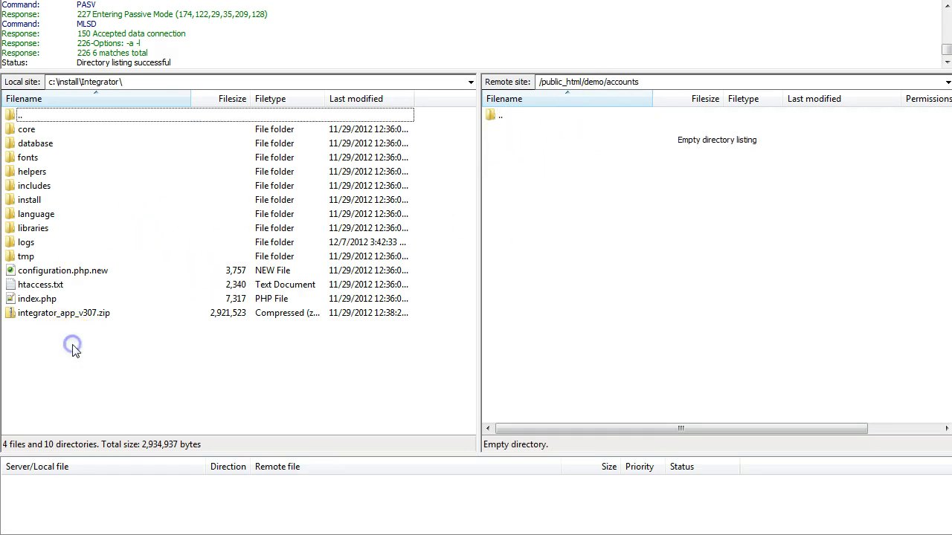
{"action": "key", "text": "ctrl+a"}
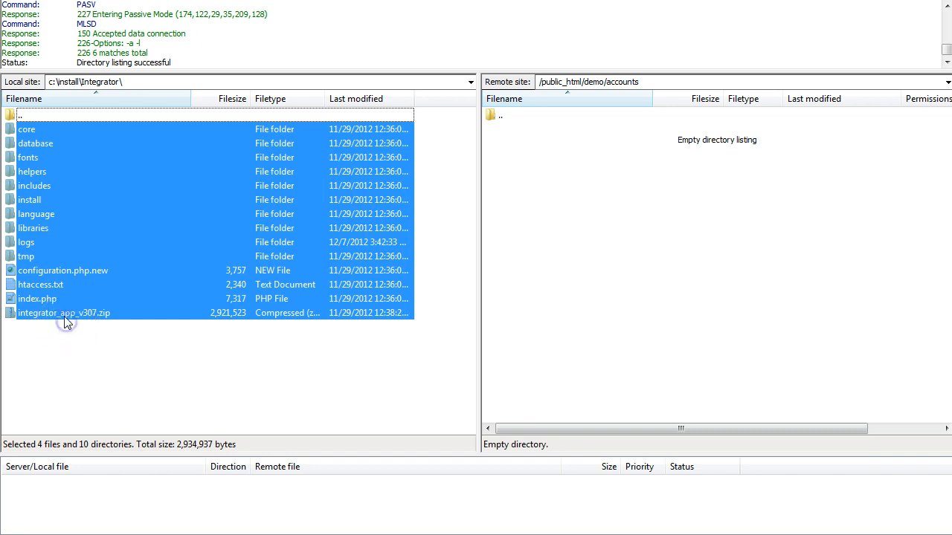
Deselect integrator_app_v307.zip and upload the remaining Integrator items to /public_html/demo/accounts.
{"action": "left_click", "coordinate": [64, 314], "text": "ctrl"}
{"action": "left_click_drag", "start_coordinate": [28, 202], "coordinate": [555, 224]}
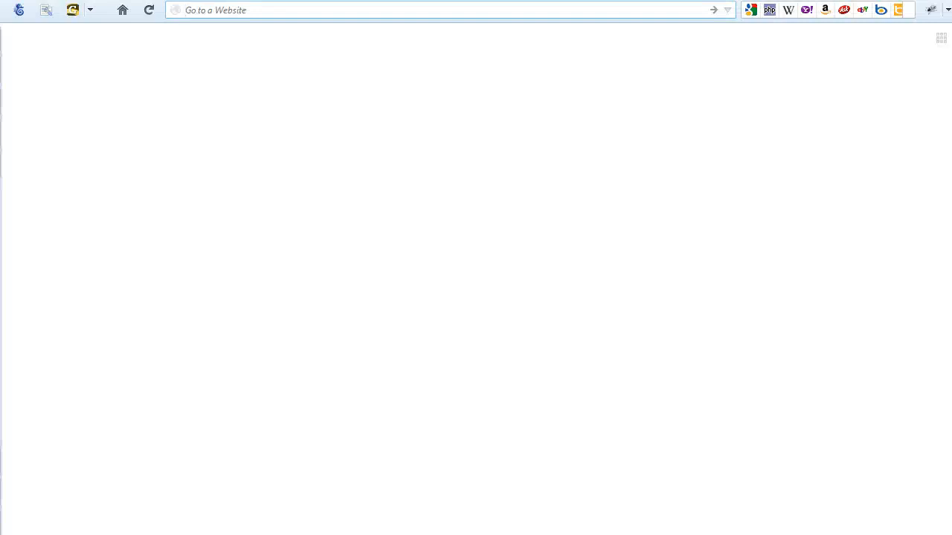
Load geti3.com/demo/accounts in Firefox to reach the installer's Terms of Service step.
{"action": "type", "text": "get"}
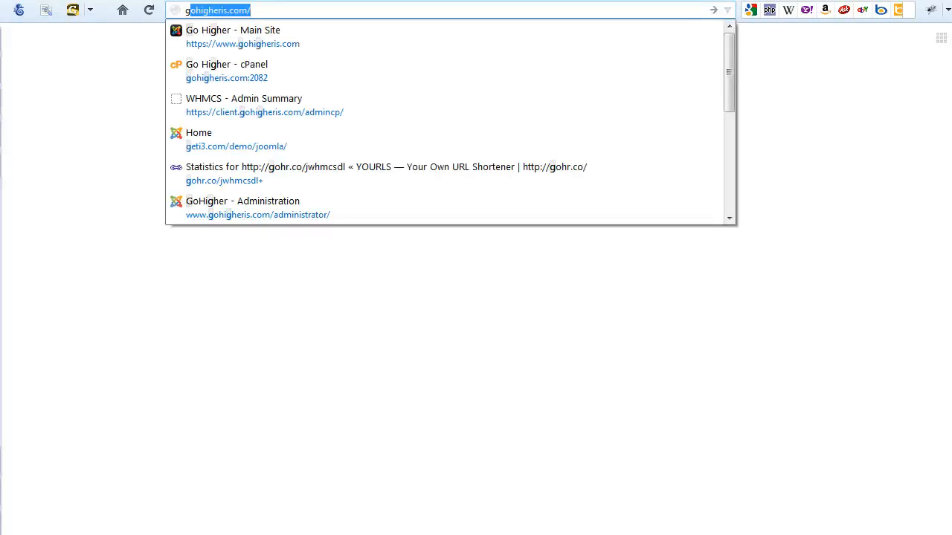
{"action": "type", "text": "i"}
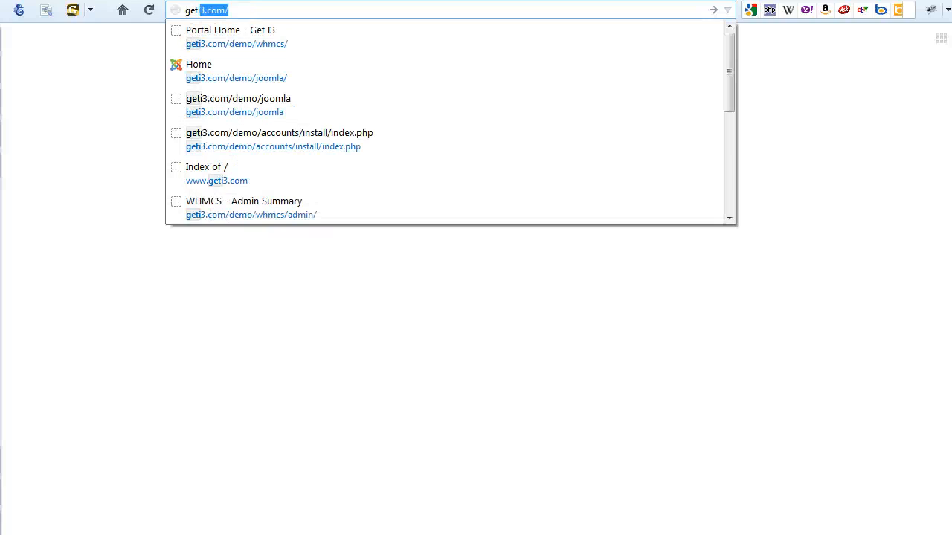
{"action": "type", "text": "3.com/demo"}
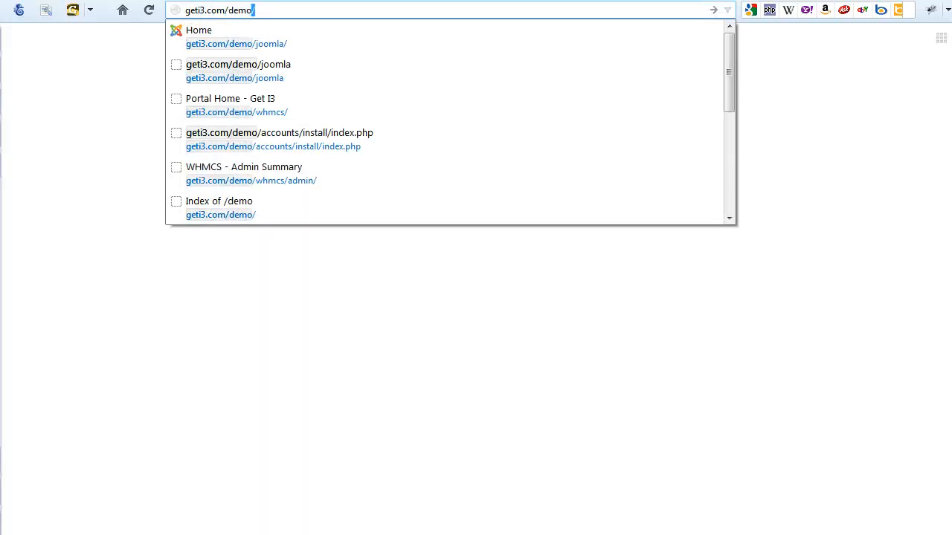
{"action": "type", "text": "/accounts"}
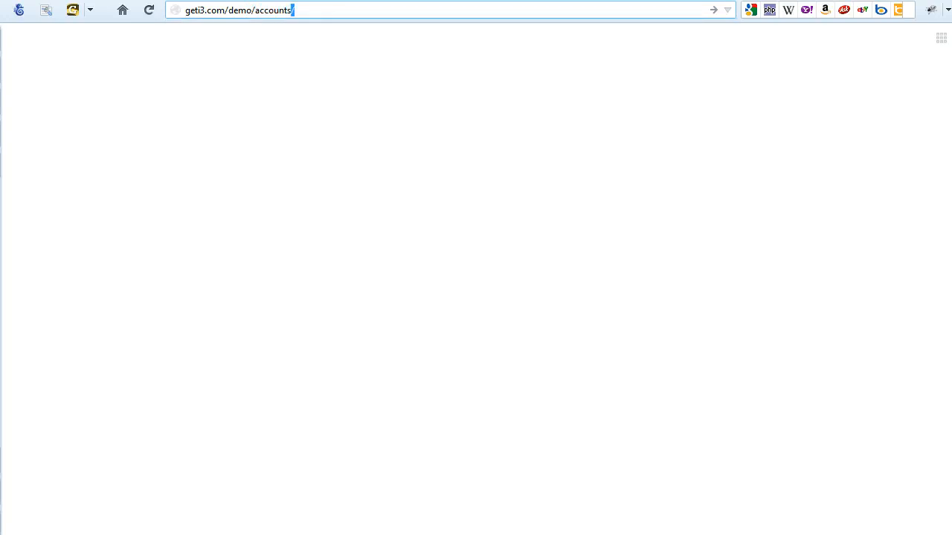
{"action": "key", "text": "Return"}
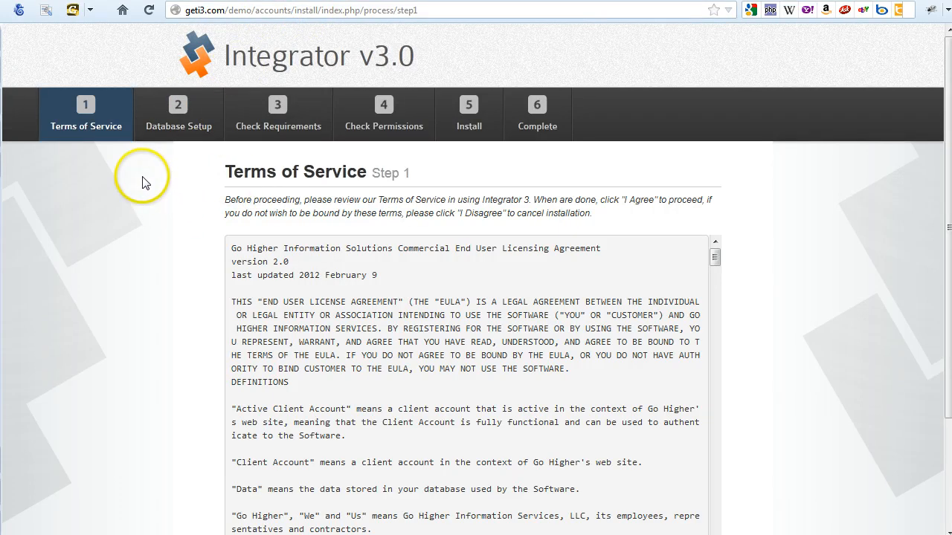
Accept the licence terms and resubmit the database settings with an edited username.
{"action": "scroll", "coordinate": [145, 180], "scroll_direction": "down", "scroll_amount": 3}
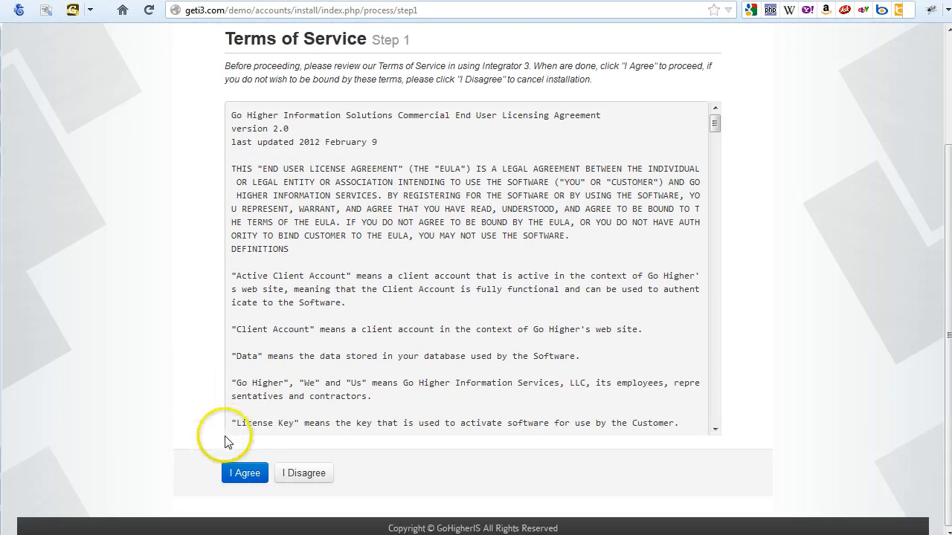
{"action": "left_click", "coordinate": [240, 473]}
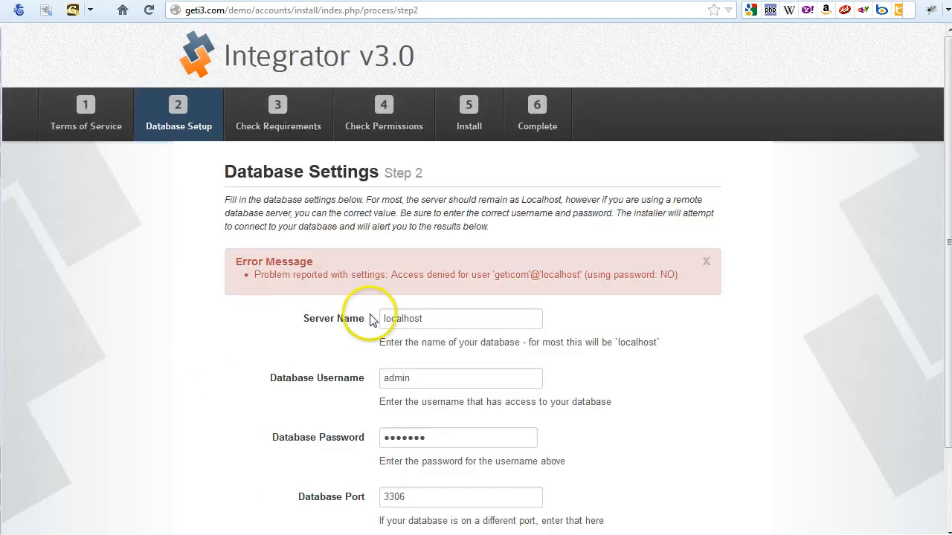
{"action": "left_click", "coordinate": [437, 321]}
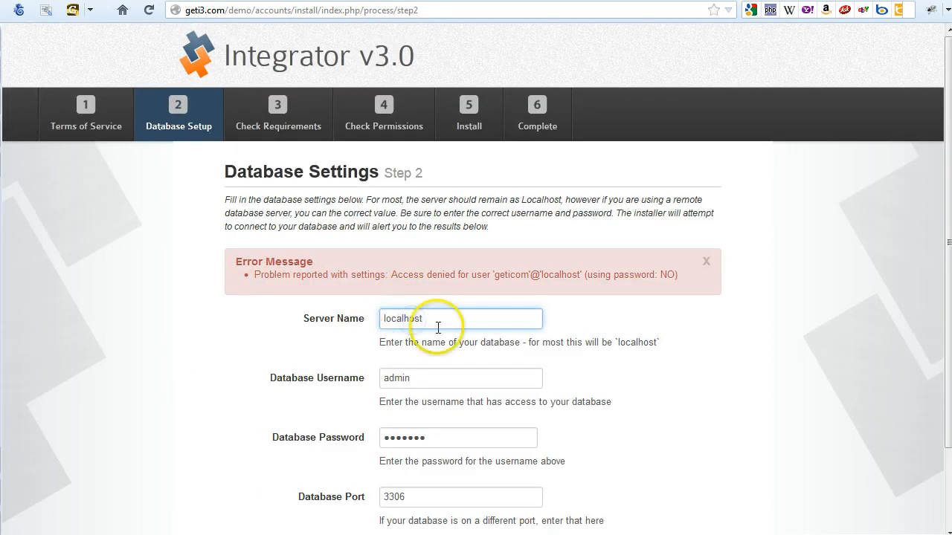
{"action": "left_click", "coordinate": [428, 376]}
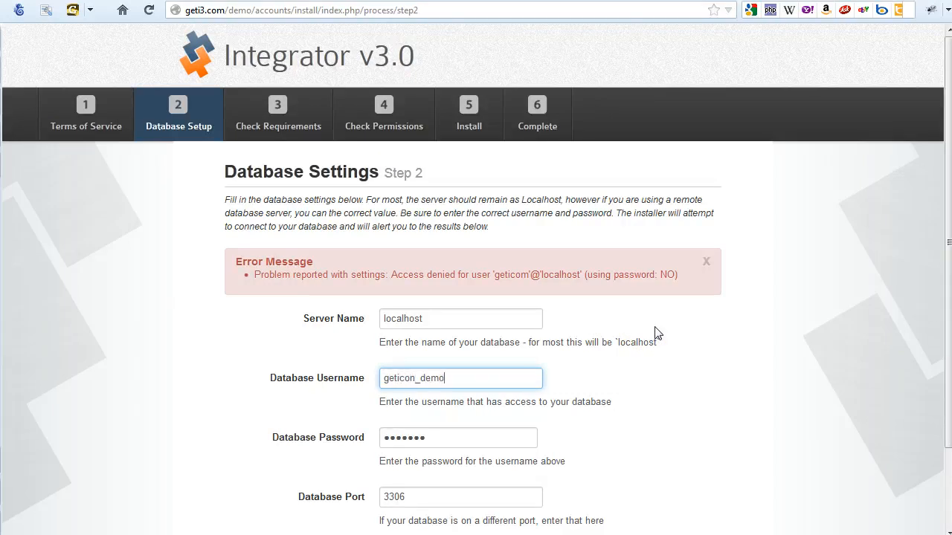
{"action": "key", "text": "Return"}
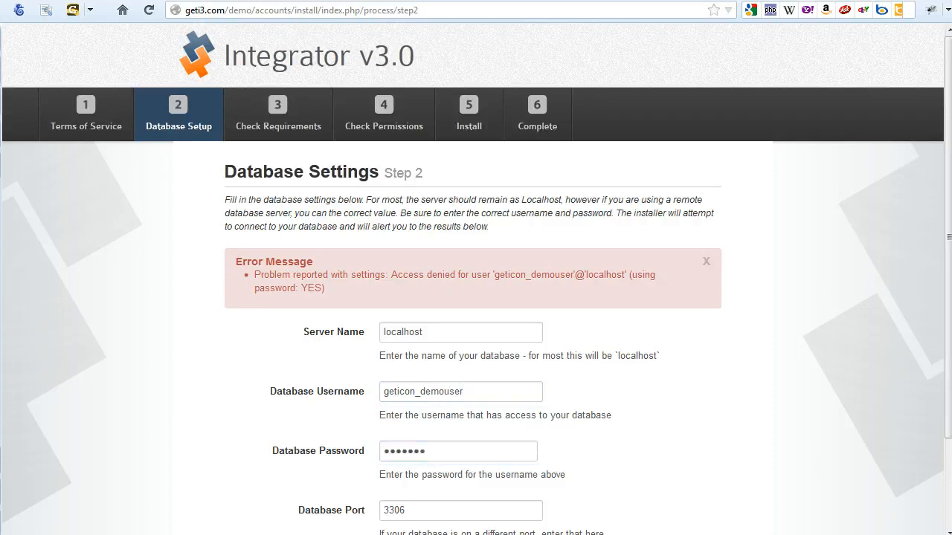
Re-enter the database password, correct the username to geticom_demouser, and proceed to Requirements Check.
{"action": "left_click", "coordinate": [350, 452]}
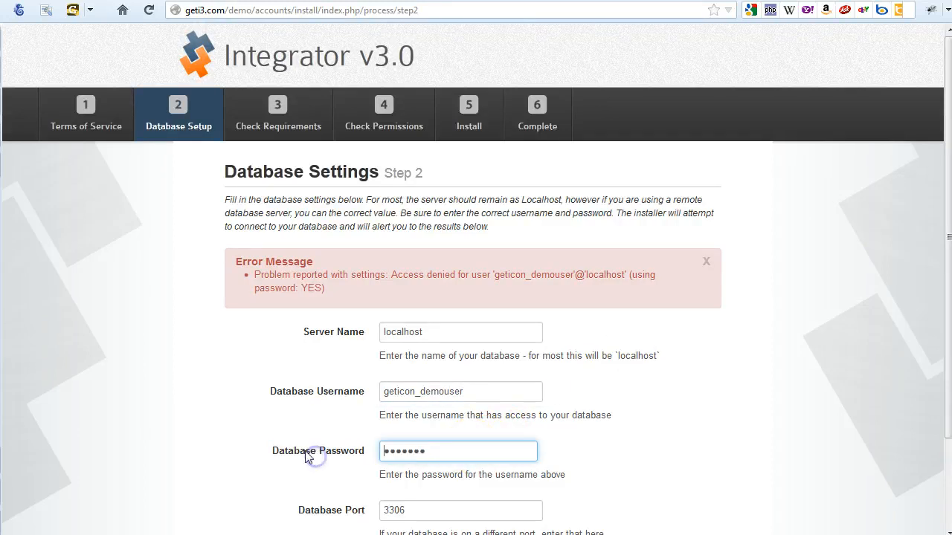
{"action": "key", "text": "ctrl+a"}
{"action": "type", "text": "*************"}
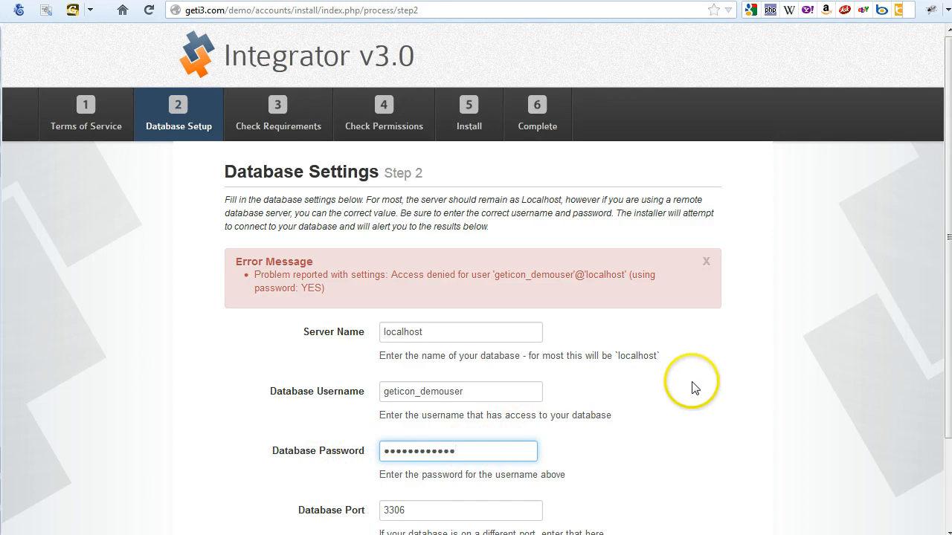
{"action": "key", "text": "Tab"}
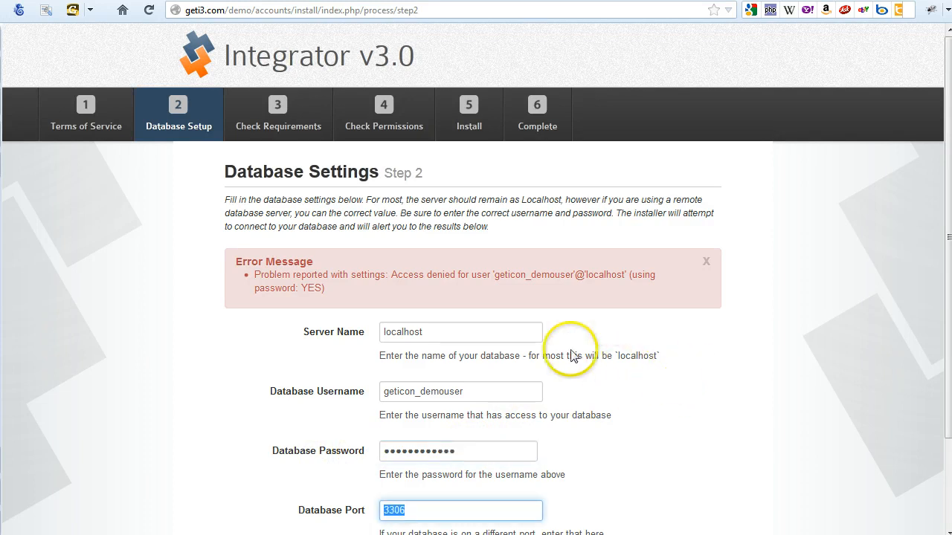
{"action": "left_click", "coordinate": [503, 332]}
{"action": "left_click", "coordinate": [482, 397]}
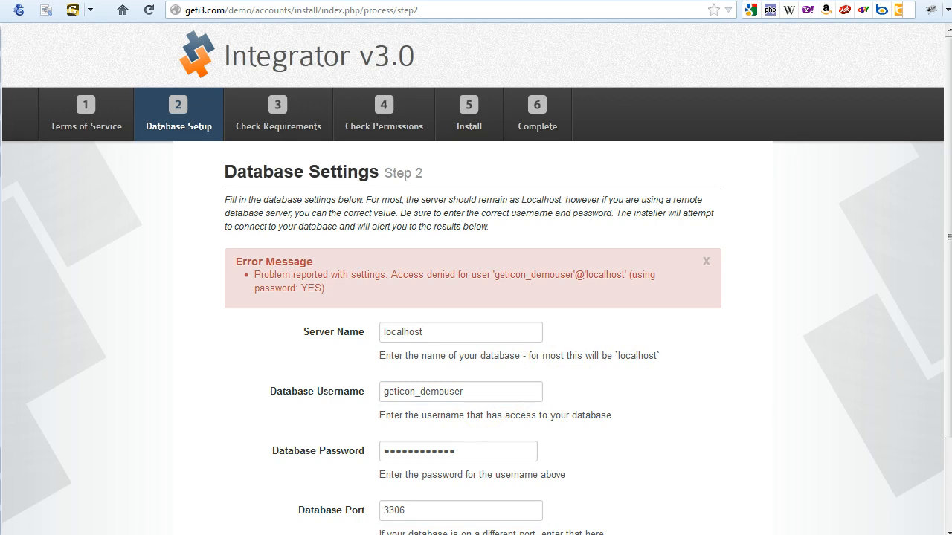
{"action": "double_click", "coordinate": [496, 391]}
{"action": "type", "text": "geticom_demouser"}
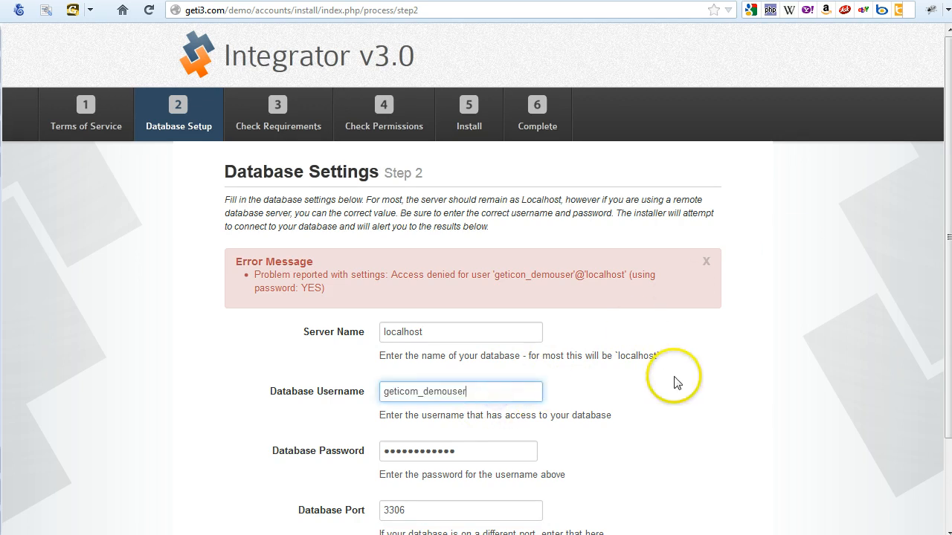
{"action": "key", "text": "Tab"}
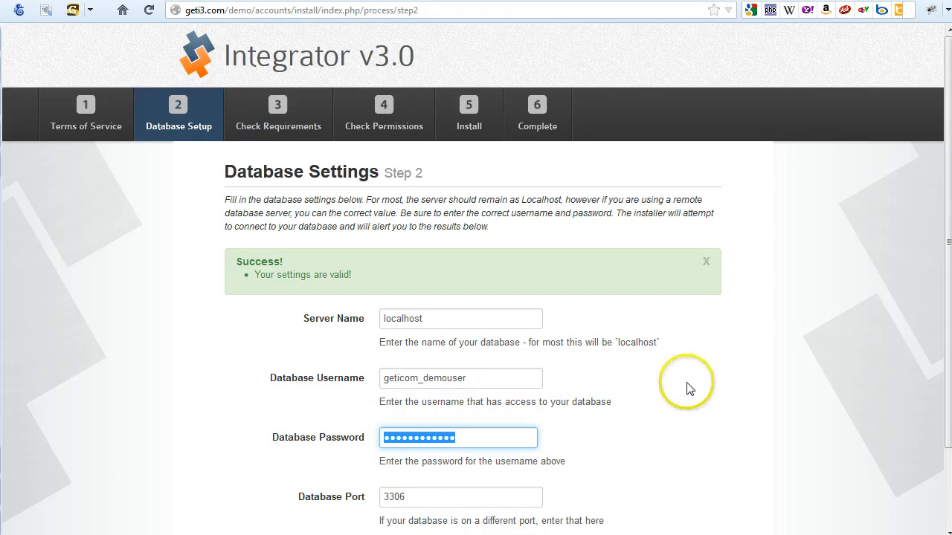
{"action": "scroll", "coordinate": [686, 386], "scroll_direction": "down", "scroll_amount": 3}
{"action": "left_click", "coordinate": [427, 497]}
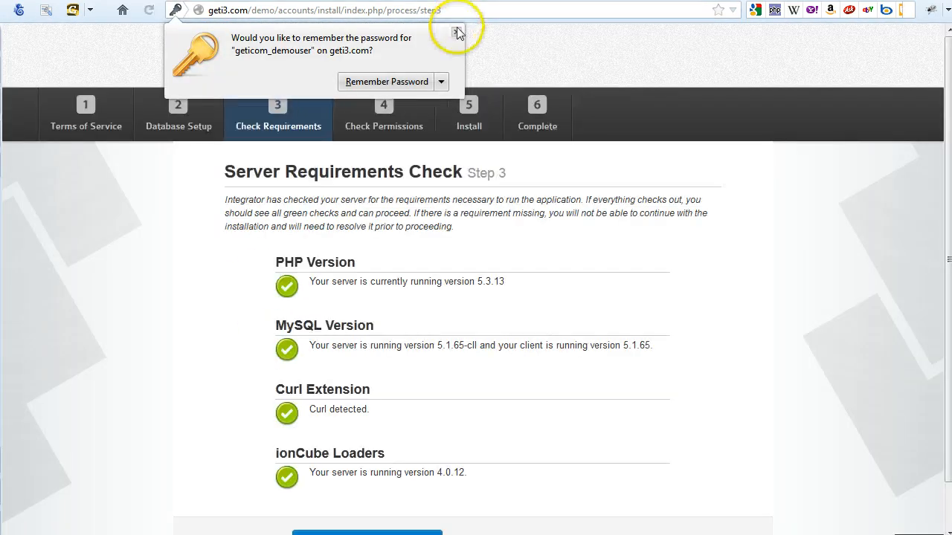
Dismiss the save-password offer and pass the requirements and file permissions checks.
{"action": "left_click", "coordinate": [456, 32]}
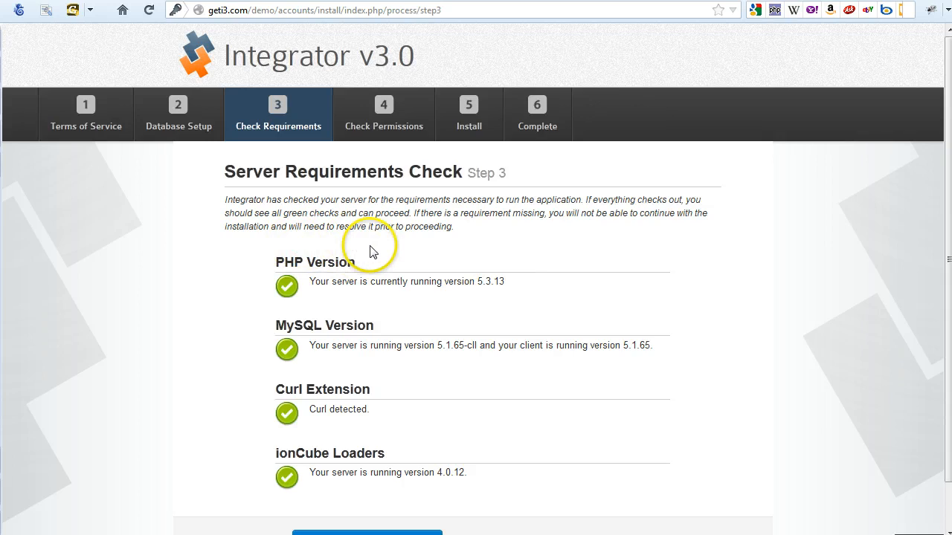
{"action": "scroll", "coordinate": [372, 253], "scroll_direction": "down", "scroll_amount": 2}
{"action": "left_click", "coordinate": [383, 492]}
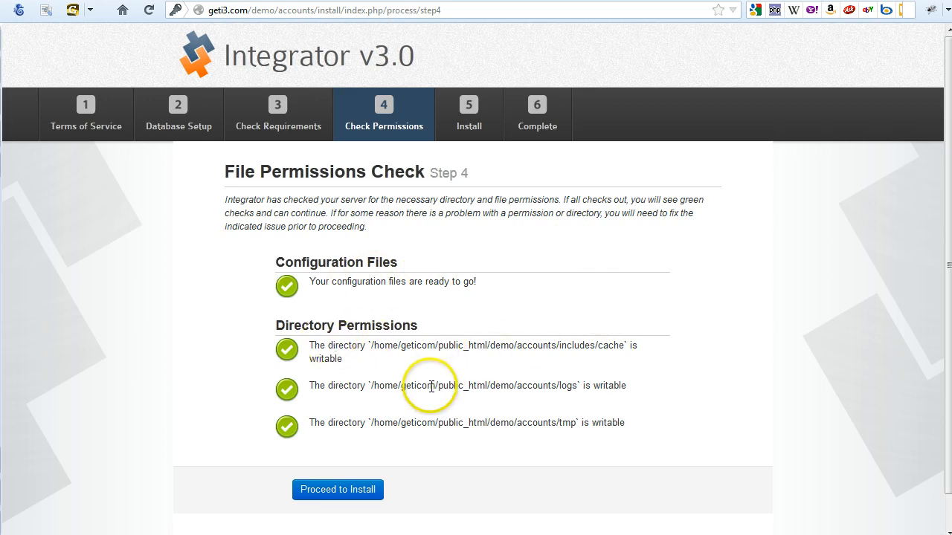
{"action": "left_click", "coordinate": [326, 491]}
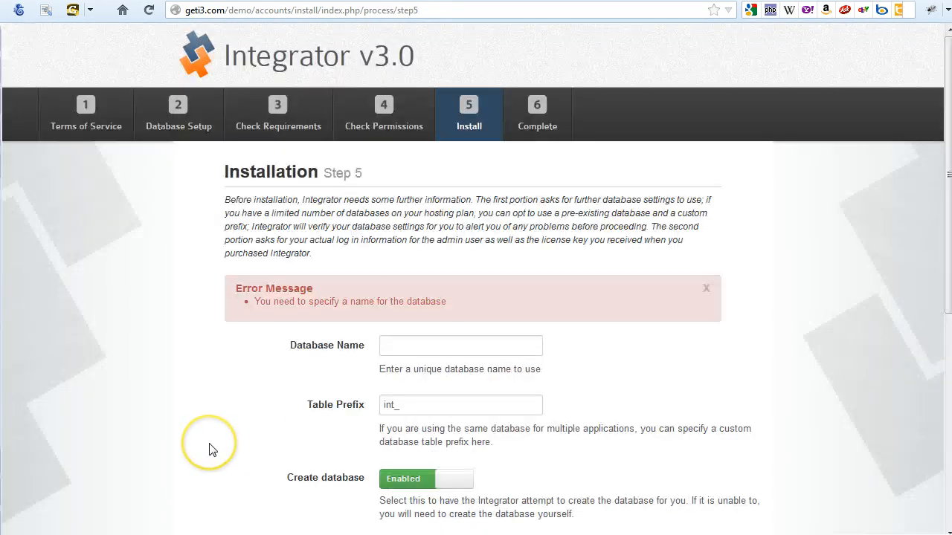
Enter database name geticom_demo_int3 and set Create database to Disabled.
{"action": "left_click", "coordinate": [446, 342]}
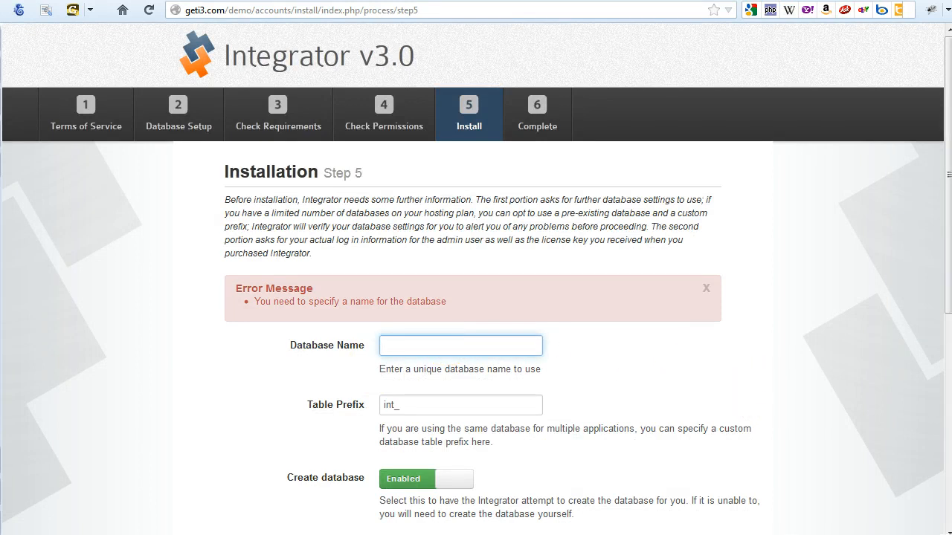
{"action": "key", "text": "alt+Tab"}
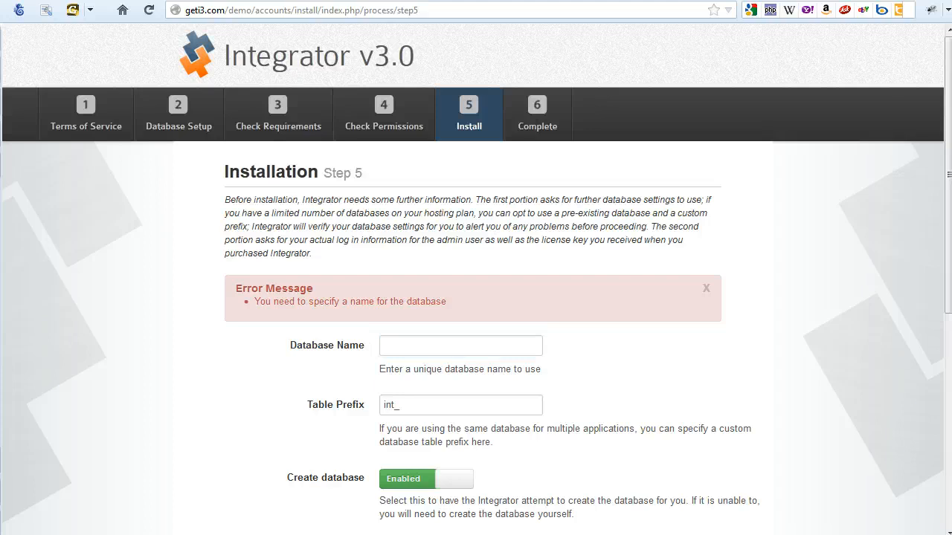
{"action": "left_click", "coordinate": [503, 340]}
{"action": "type", "text": "geticom_demo_int3"}
{"action": "key", "text": "Tab"}
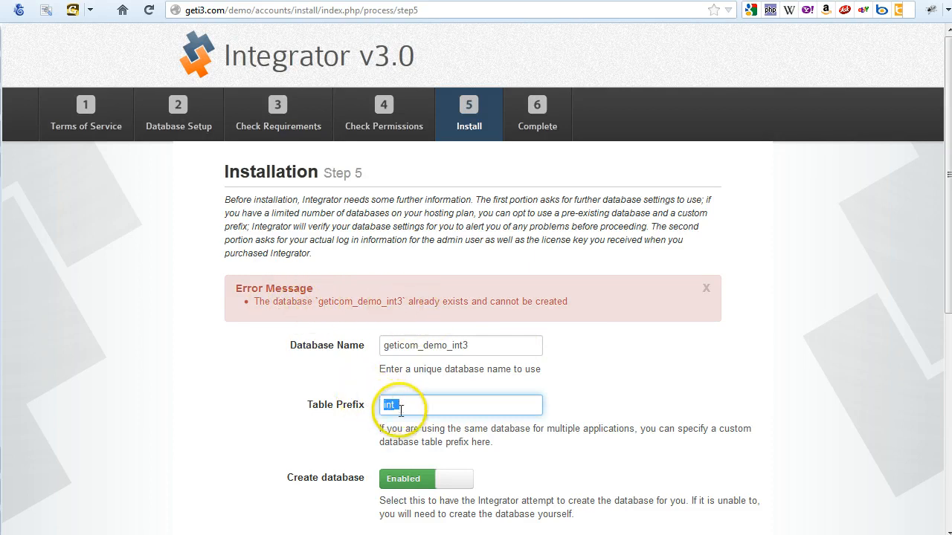
{"action": "left_click", "coordinate": [411, 482]}
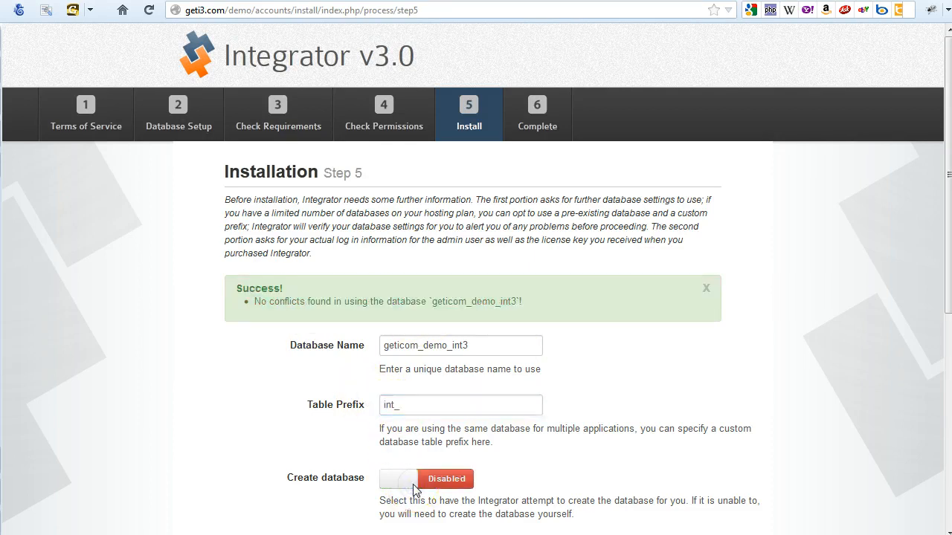
{"action": "scroll", "coordinate": [595, 342], "scroll_direction": "down", "scroll_amount": 4}
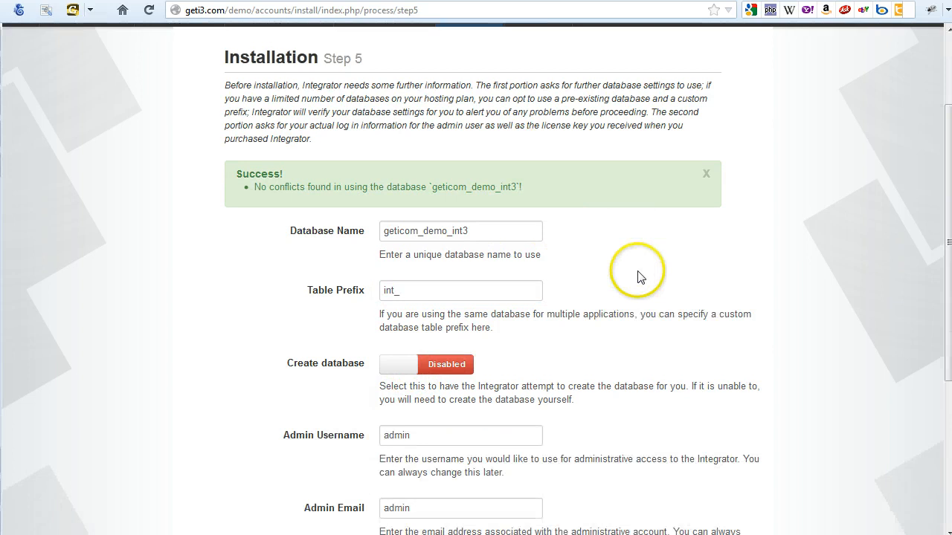
{"action": "scroll", "coordinate": [637, 277], "scroll_direction": "down", "scroll_amount": 4}
Fill in the admin username, e-mail and password, paste the licence key, and submit INSTALL.
{"action": "left_click", "coordinate": [494, 296]}
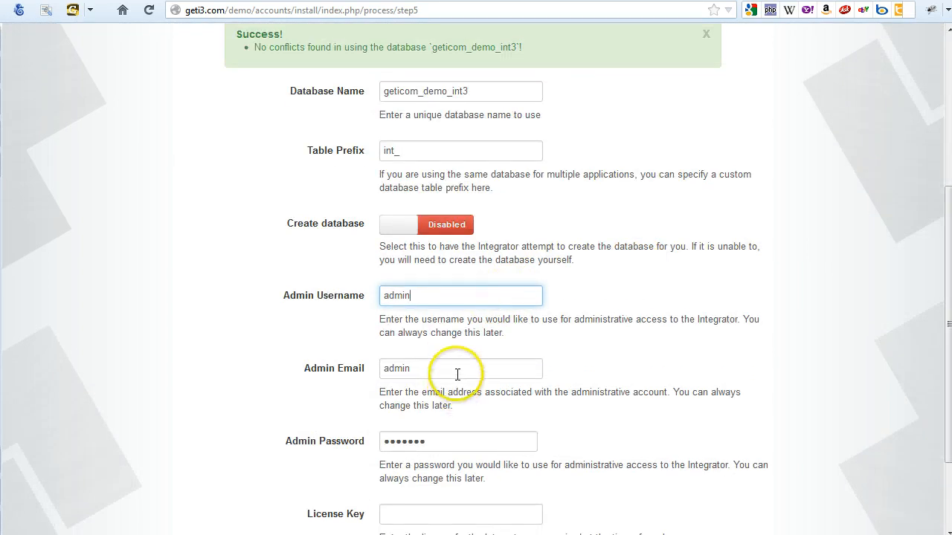
{"action": "key", "text": "Tab"}
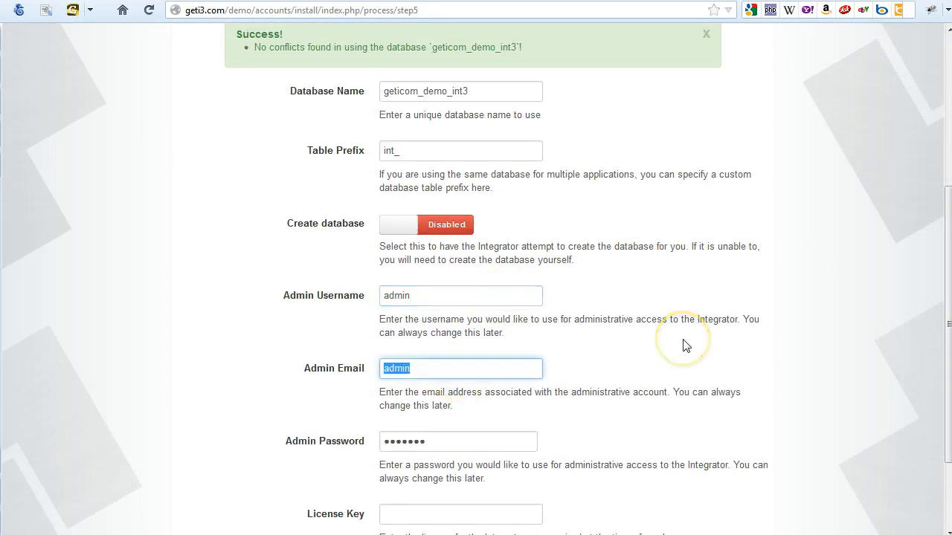
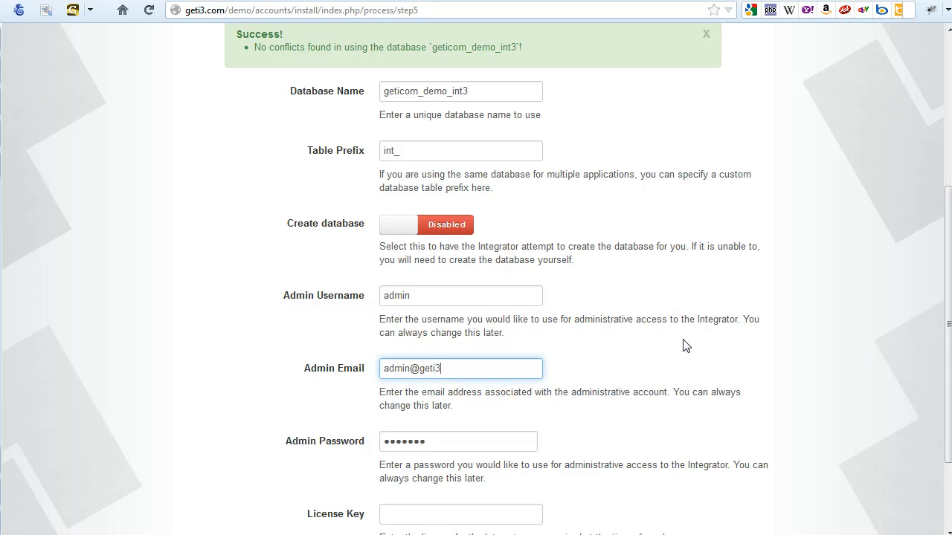
{"action": "key", "text": "Tab"}
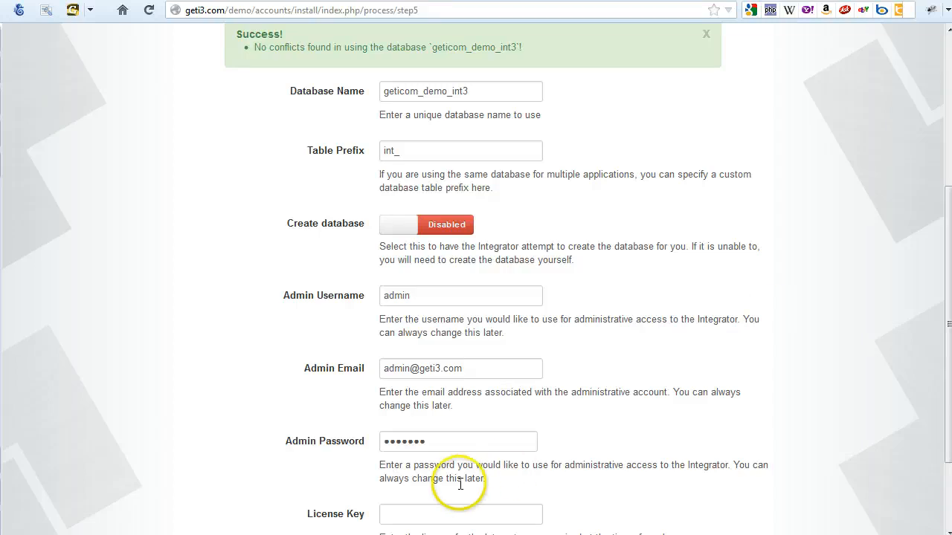
{"action": "left_click", "coordinate": [470, 439]}
{"action": "key", "text": "Tab"}
{"action": "scroll", "coordinate": [648, 400], "scroll_direction": "down", "scroll_amount": 3}
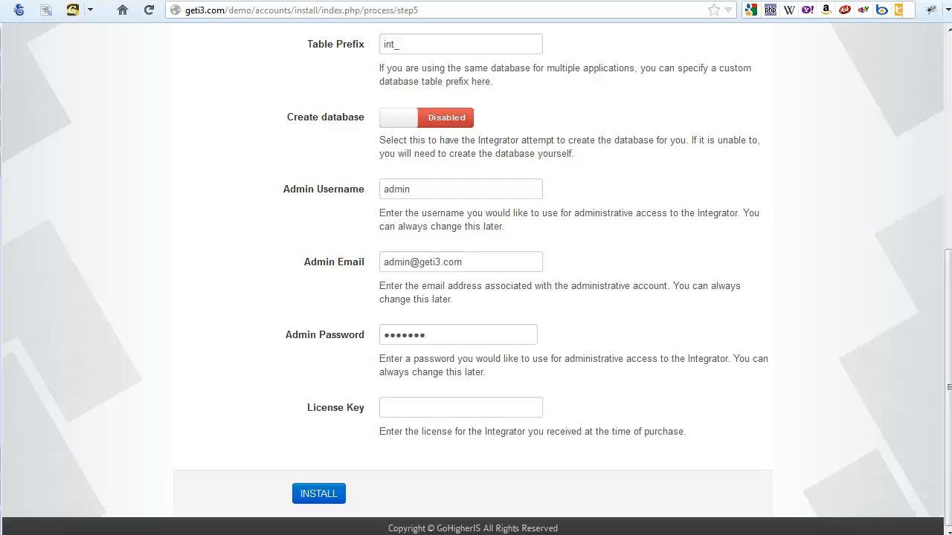
{"action": "left_click", "coordinate": [448, 409]}
{"action": "key", "text": "ctrl+v"}
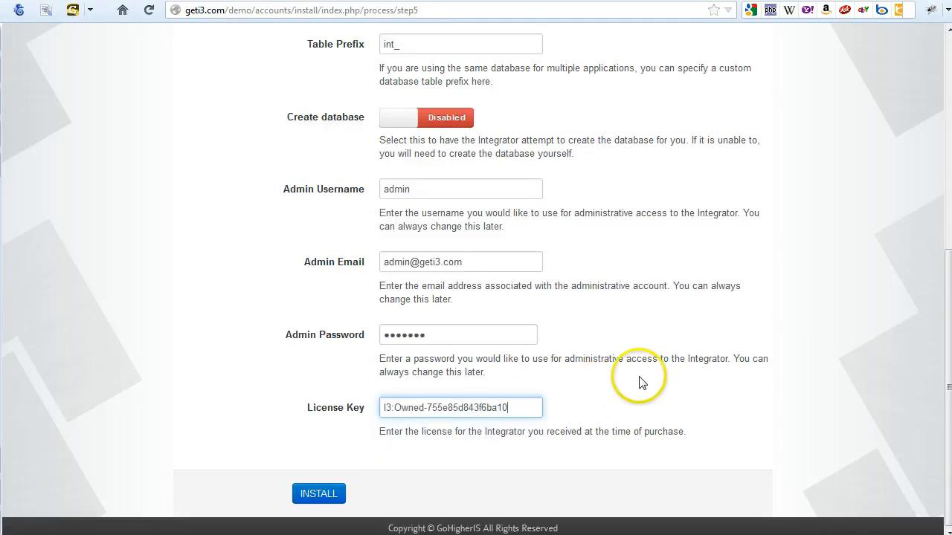
{"action": "left_click", "coordinate": [320, 494]}
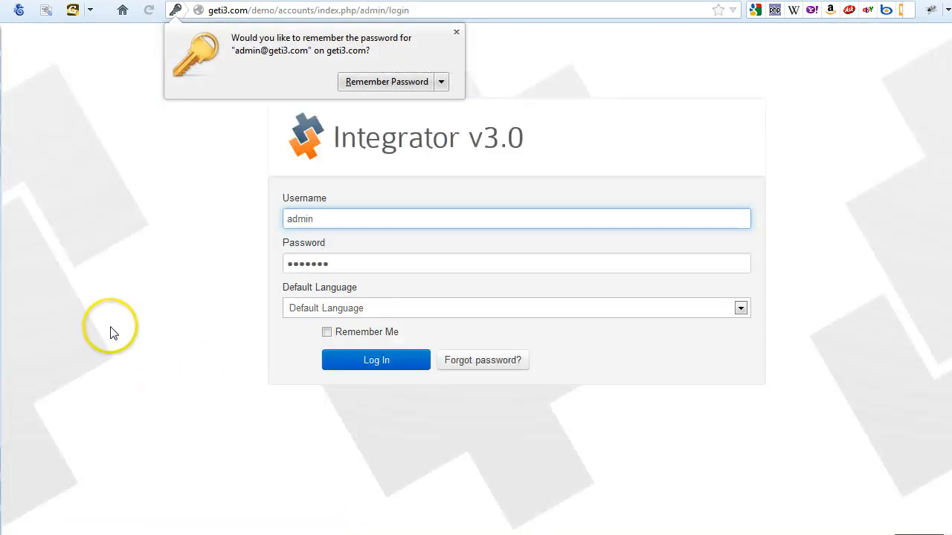
Dismiss the Remember Password prompt and log in with the admin credentials.
{"action": "left_click", "coordinate": [110, 332]}
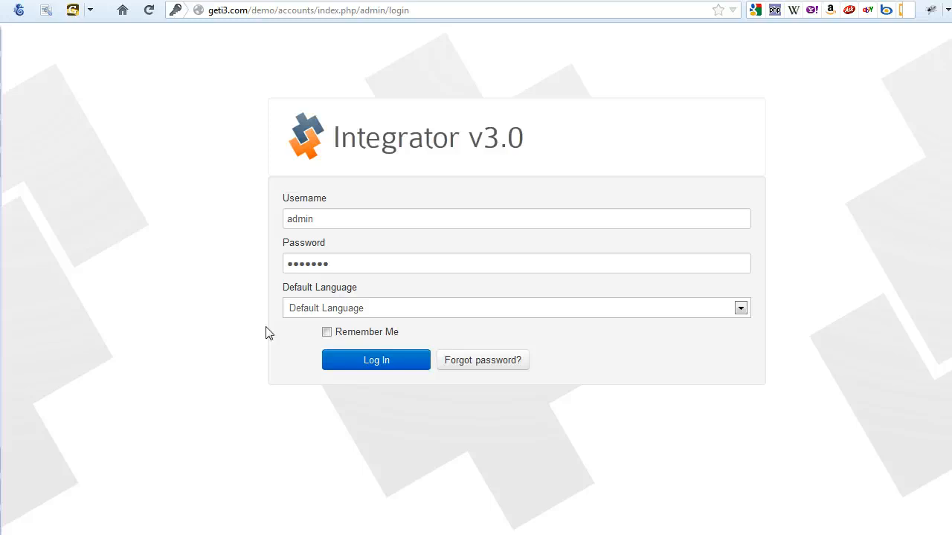
{"action": "left_click", "coordinate": [340, 366]}
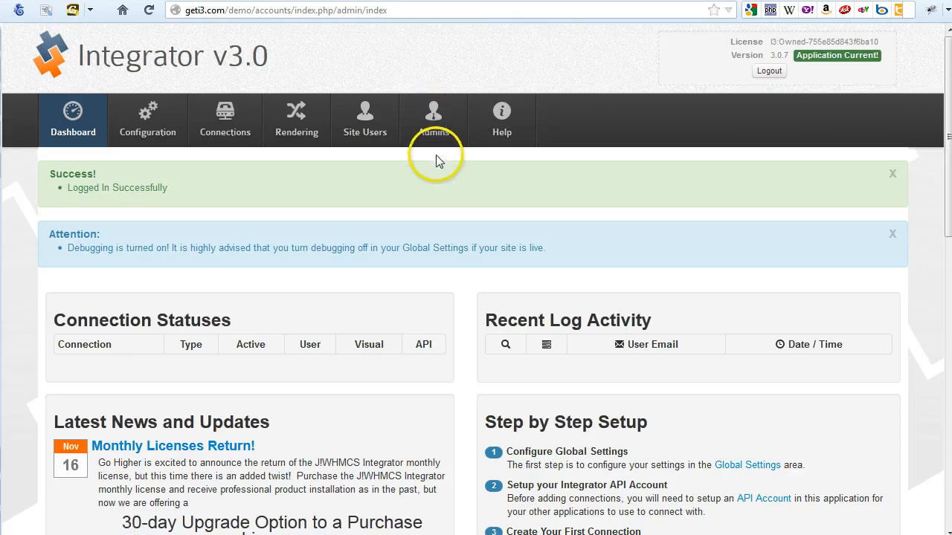
Go to the Admins page and choose Create New User.
{"action": "left_click", "coordinate": [434, 128]}
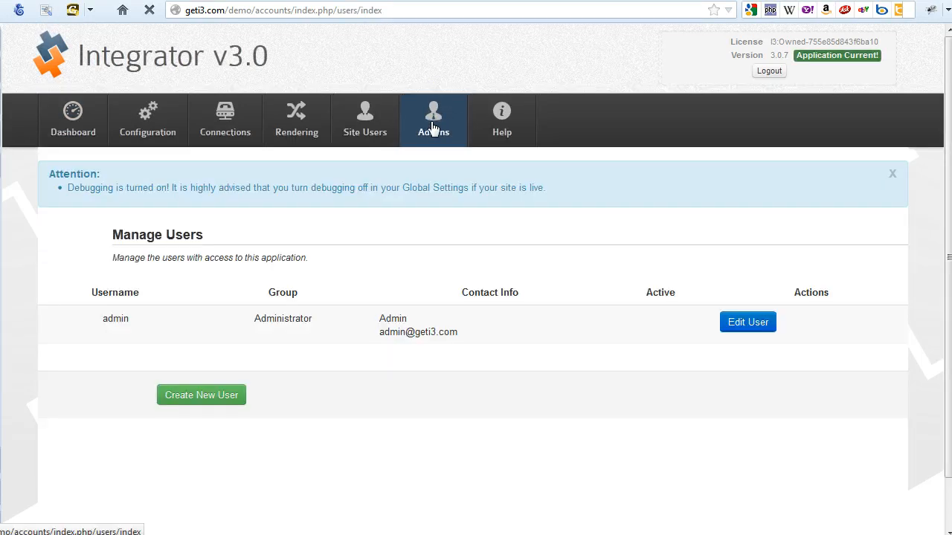
{"action": "left_click", "coordinate": [225, 405]}
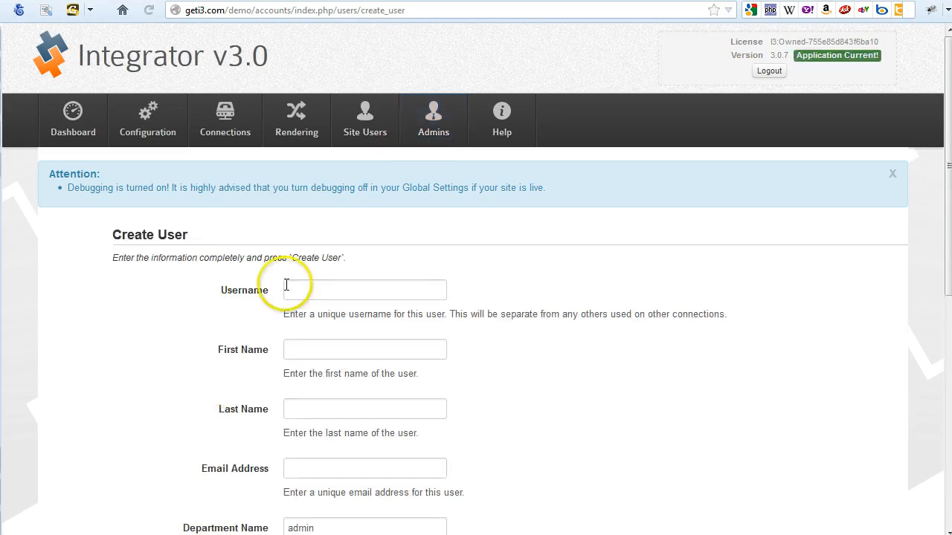
Enter username apiadm, name API User, the user's e-mail, and department API.
{"action": "left_click", "coordinate": [303, 294]}
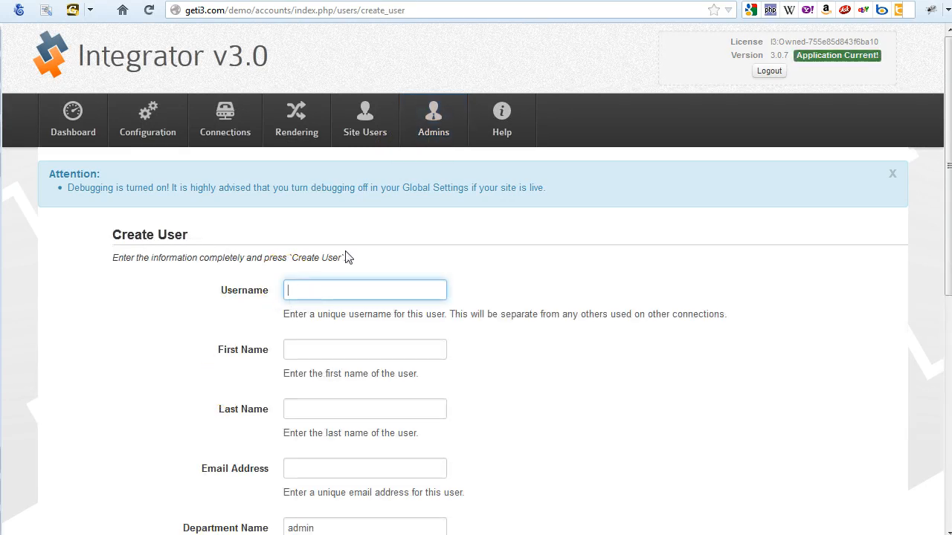
{"action": "type", "text": "apiadmin"}
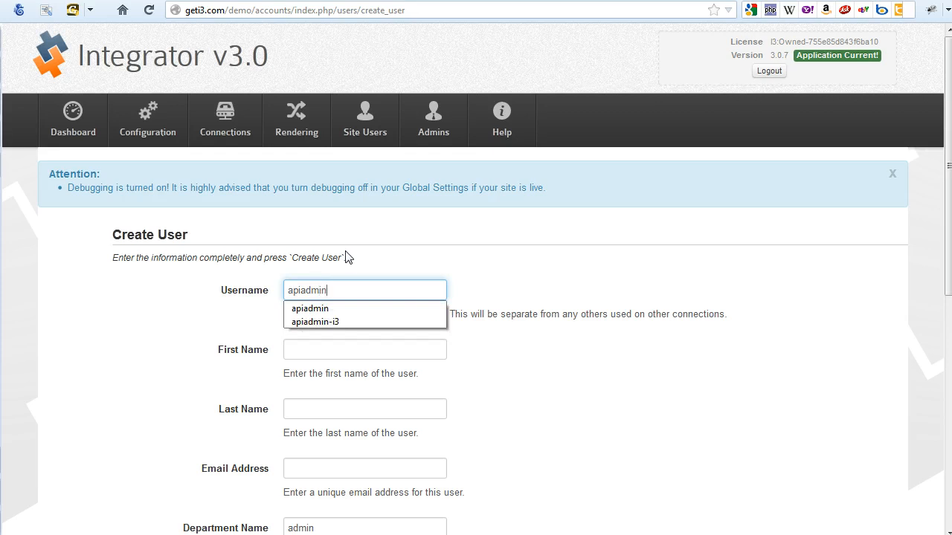
{"action": "key", "text": "Tab"}
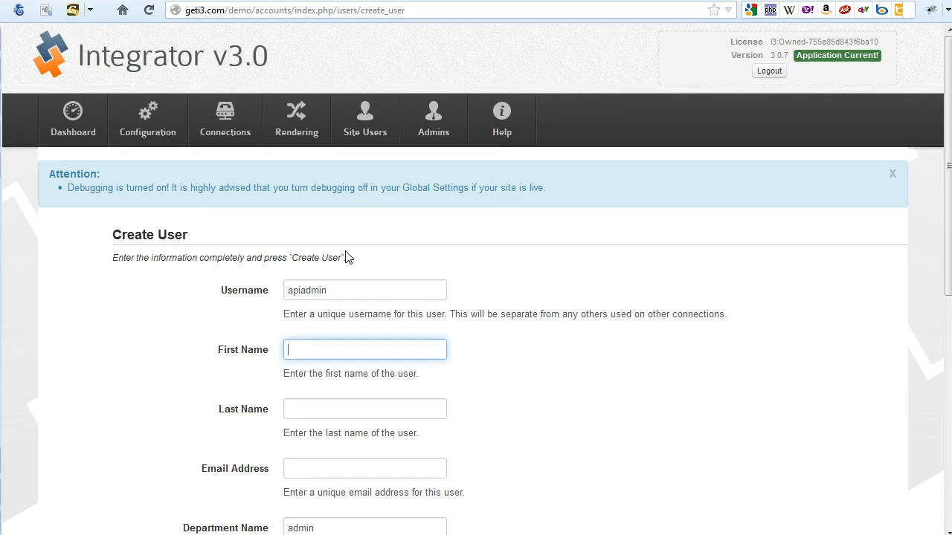
{"action": "type", "text": "API"}
{"action": "key", "text": "Tab"}
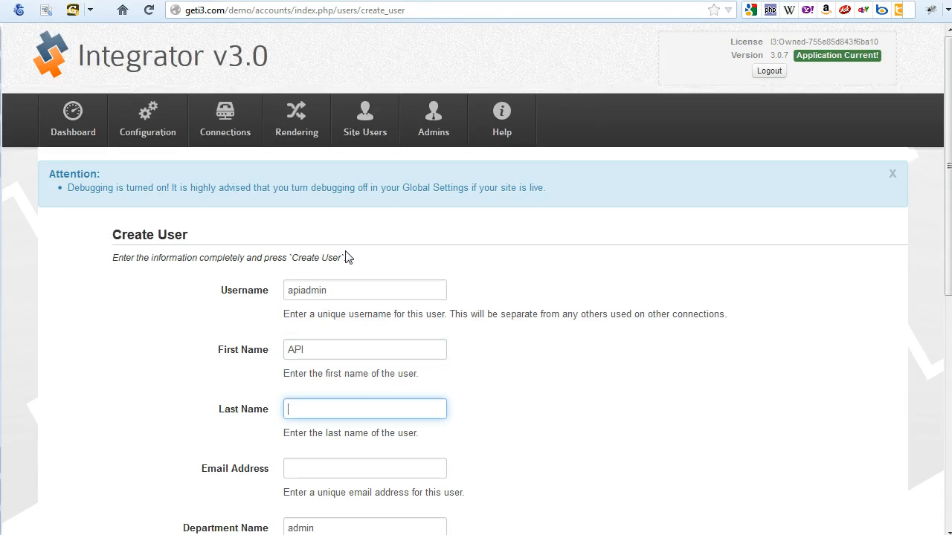
{"action": "type", "text": "User"}
{"action": "key", "text": "Tab"}
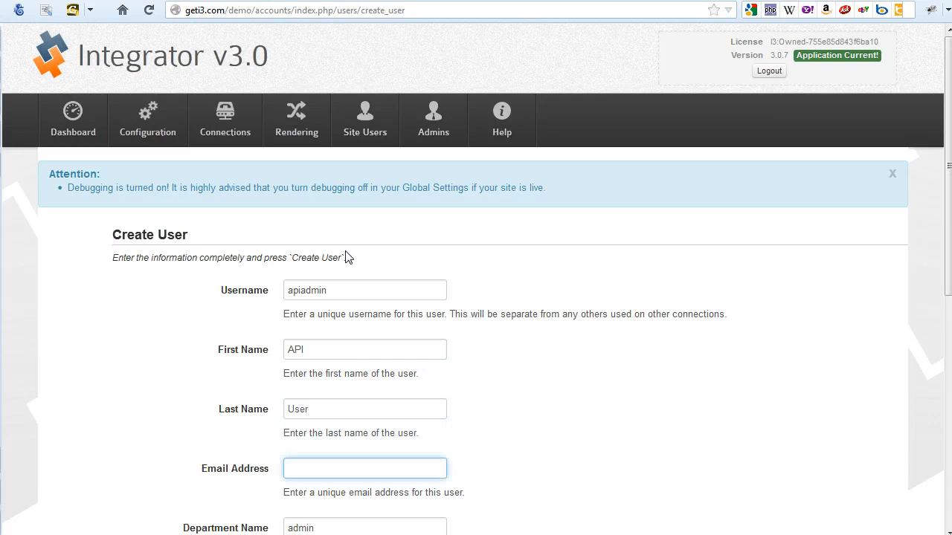
{"action": "key", "text": "Tab"}
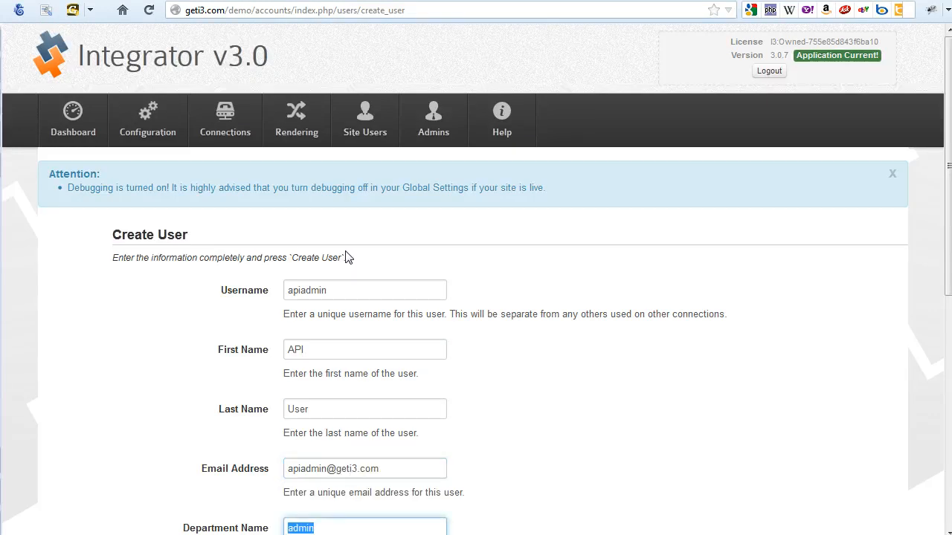
{"action": "type", "text": "API"}
{"action": "key", "text": "Tab"}
Assign the API Users permissions group, set and confirm the password, and add the user.
{"action": "scroll", "coordinate": [406, 251], "scroll_direction": "down", "scroll_amount": 4}
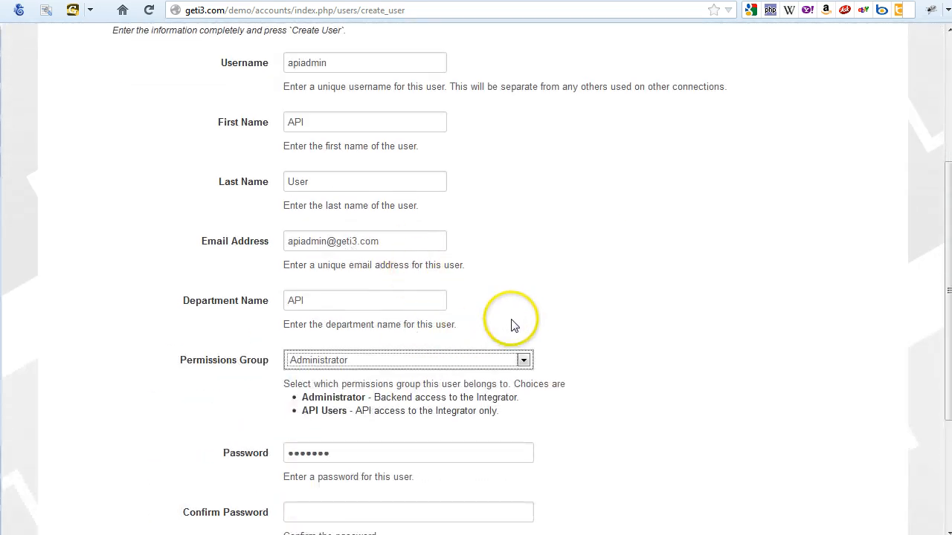
{"action": "scroll", "coordinate": [510, 322], "scroll_direction": "down", "scroll_amount": 1}
{"action": "left_click", "coordinate": [356, 277]}
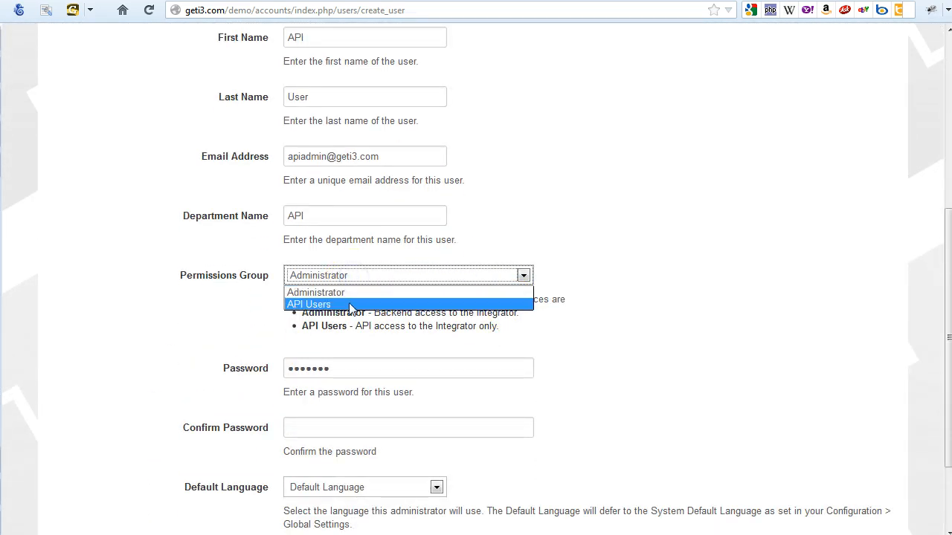
{"action": "left_click", "coordinate": [352, 309]}
{"action": "left_click", "coordinate": [232, 331]}
{"action": "scroll", "coordinate": [291, 273], "scroll_direction": "down", "scroll_amount": 2}
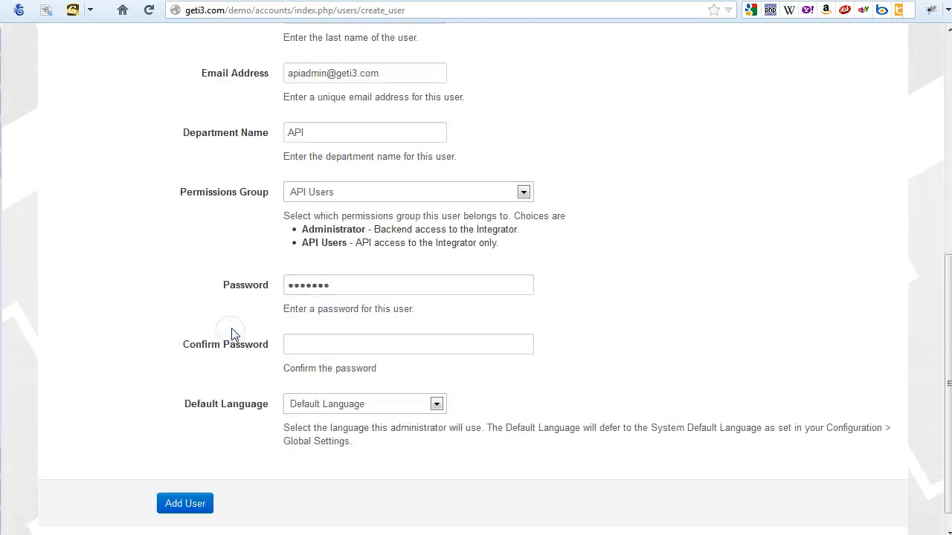
{"action": "left_click", "coordinate": [336, 260]}
{"action": "double_click", "coordinate": [336, 260]}
{"action": "type", "text": "****"}
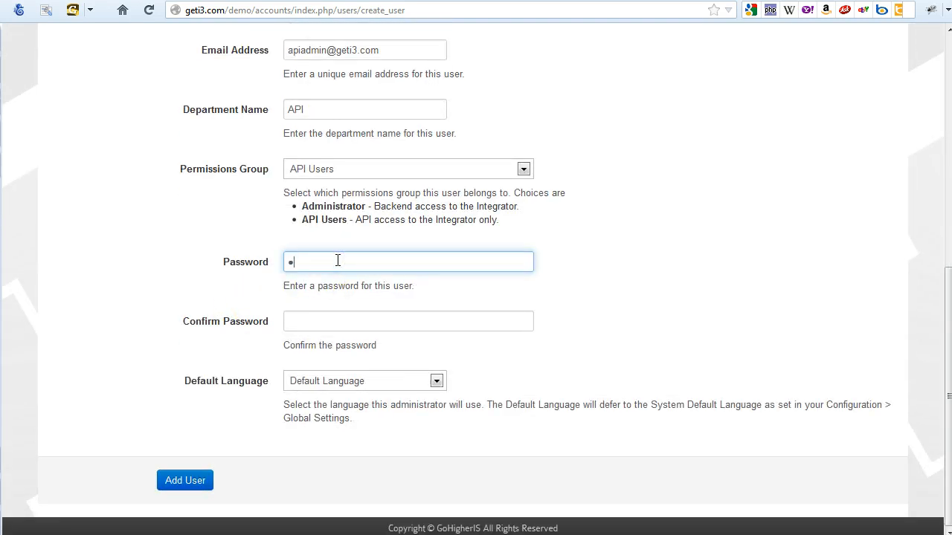
{"action": "type", "text": "****"}
{"action": "key", "text": "Tab"}
{"action": "type", "text": "***"}
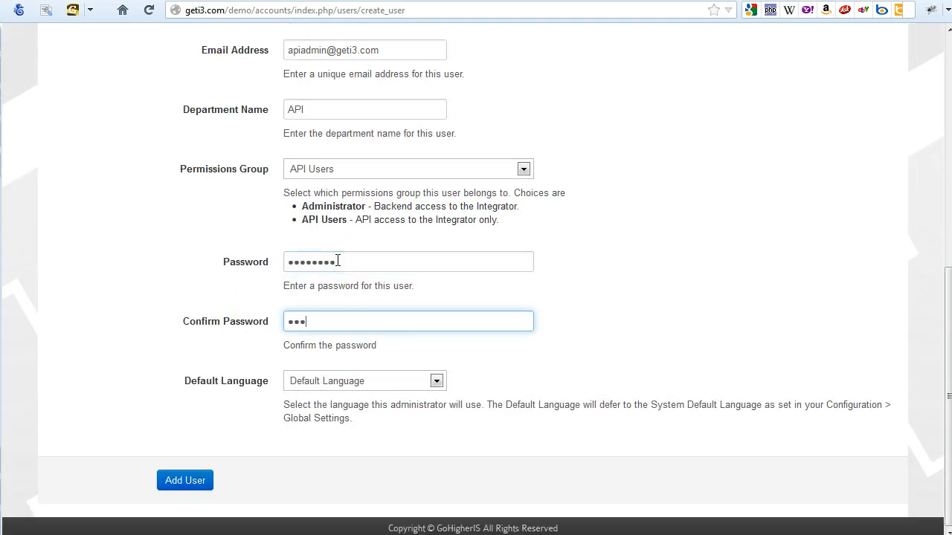
{"action": "left_click", "coordinate": [185, 480]}
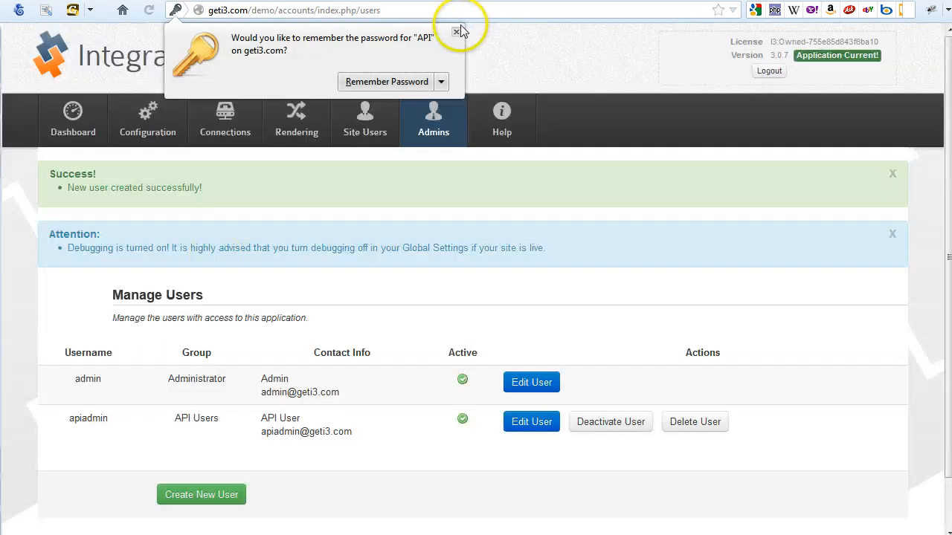
Close Firefox's Remember Password prompt and check API User is listed active in API Users.
{"action": "left_click", "coordinate": [456, 31]}
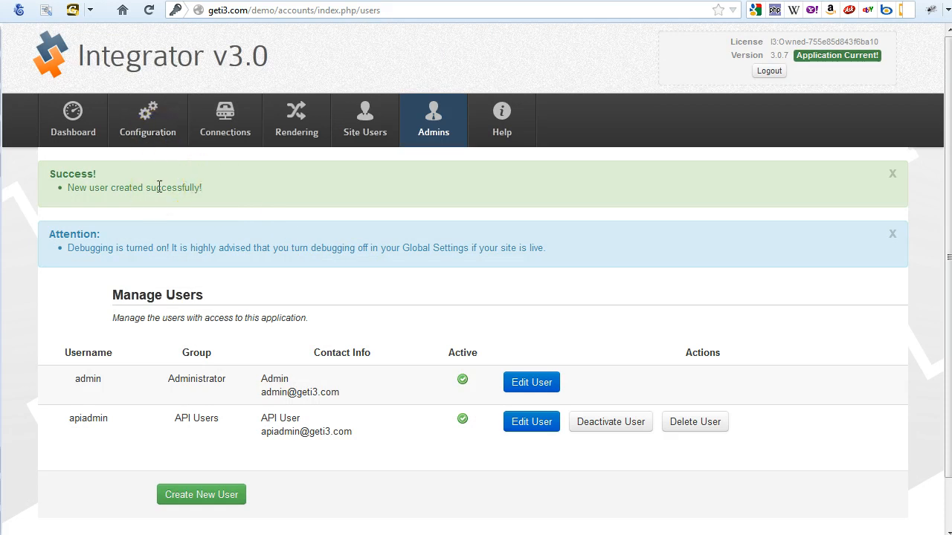
{"action": "left_click", "coordinate": [146, 137]}
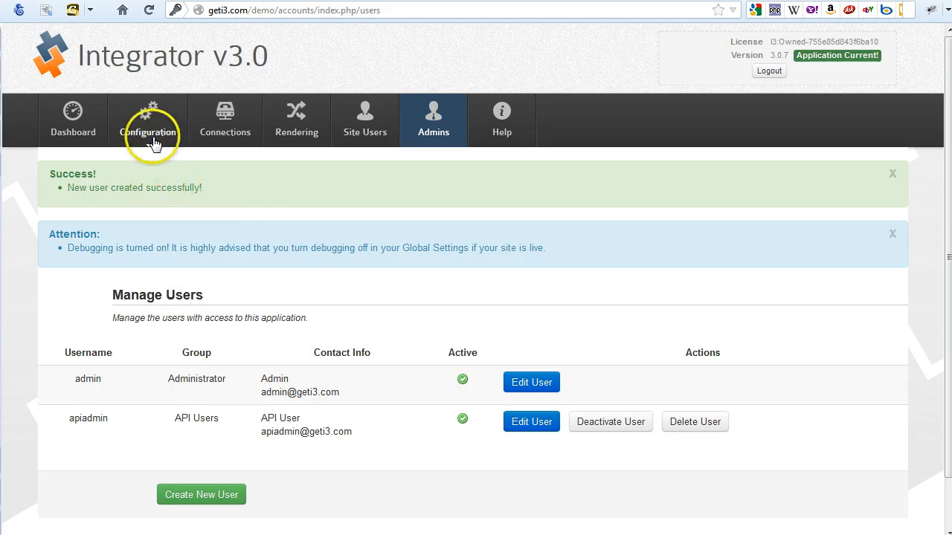
In API Settings, select the API secret key value and set API Logging to Enabled.
{"action": "left_click", "coordinate": [153, 201]}
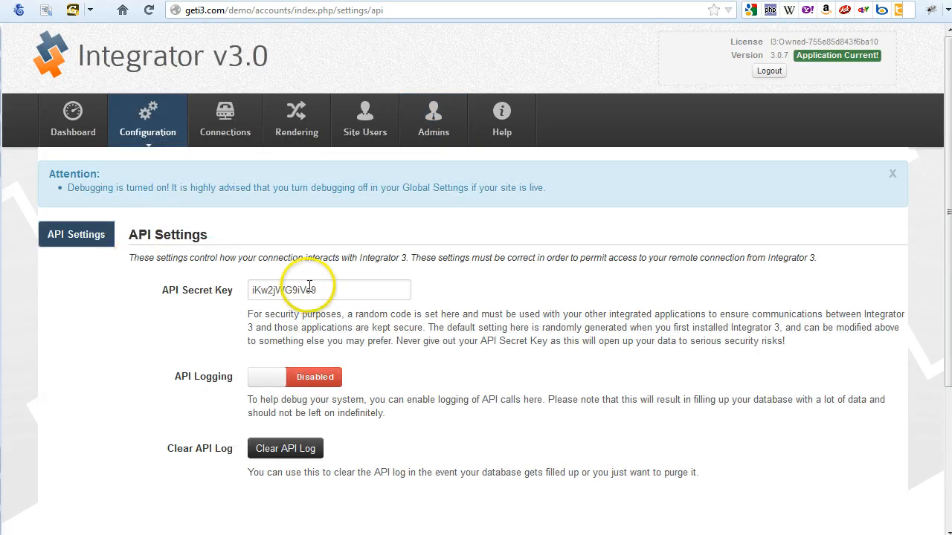
{"action": "left_click_drag", "start_coordinate": [319, 289], "coordinate": [219, 300]}
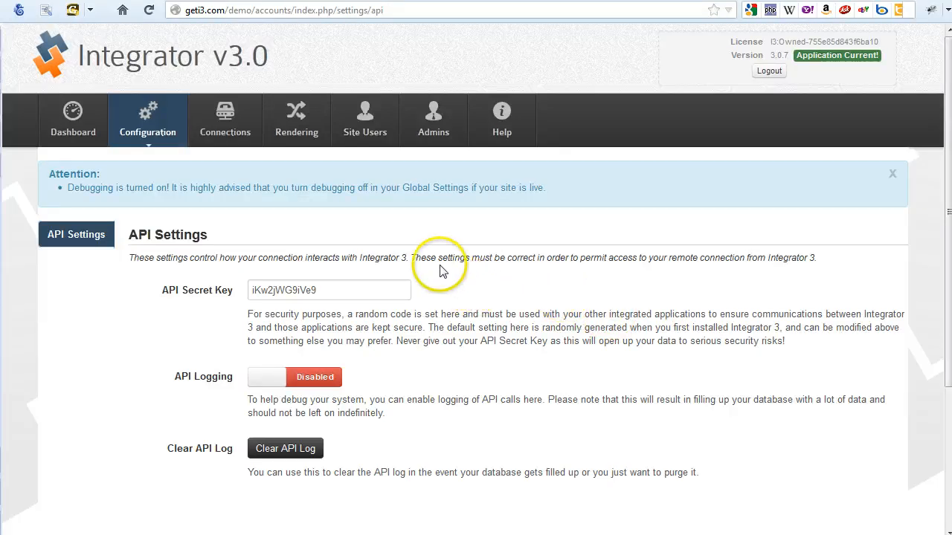
{"action": "left_click", "coordinate": [317, 386]}
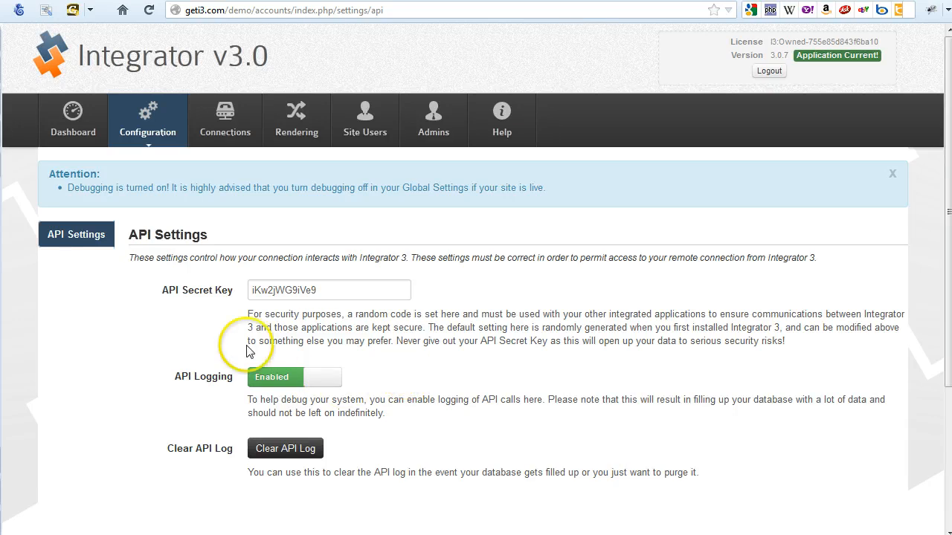
Save the API settings, clear the stored API log, and return to the dashboard.
{"action": "scroll", "coordinate": [447, 367], "scroll_direction": "down", "scroll_amount": 3}
{"action": "left_click", "coordinate": [190, 480]}
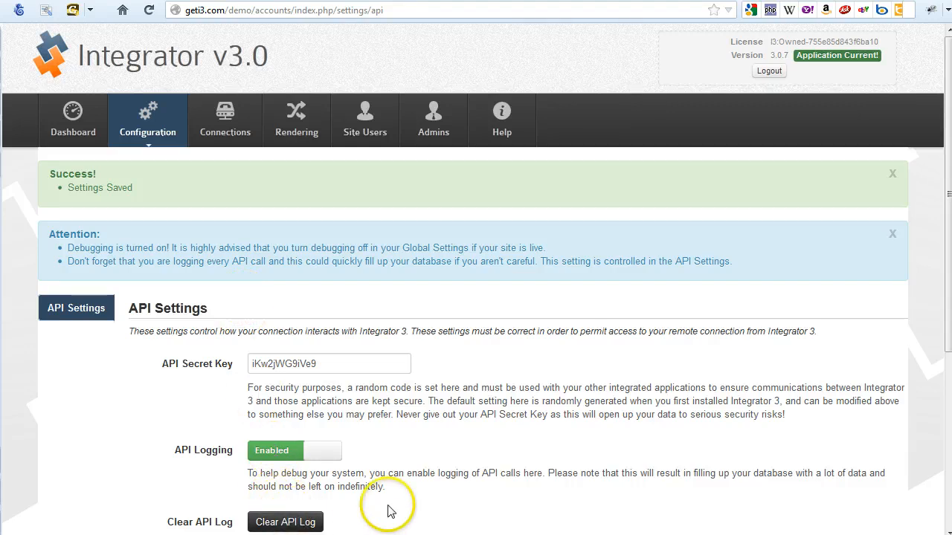
{"action": "left_click", "coordinate": [319, 520]}
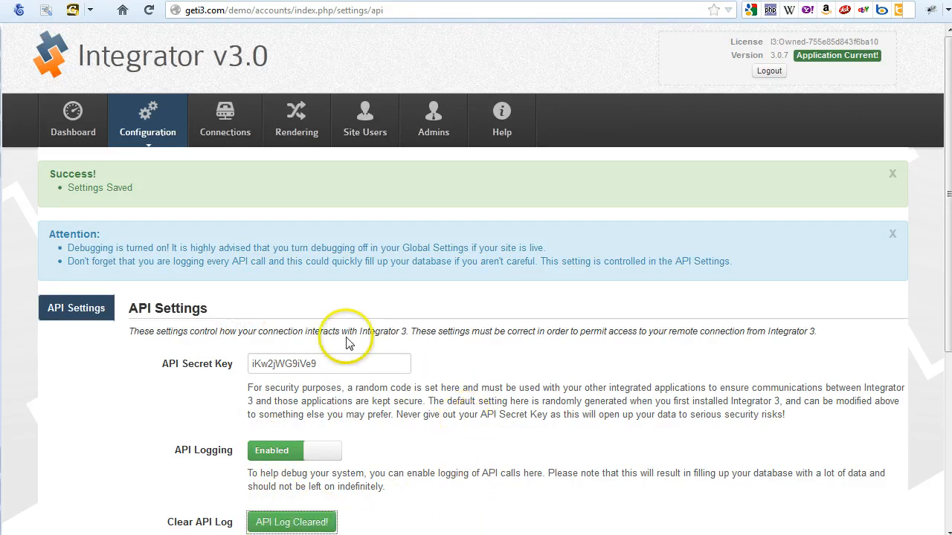
{"action": "left_click", "coordinate": [79, 113]}
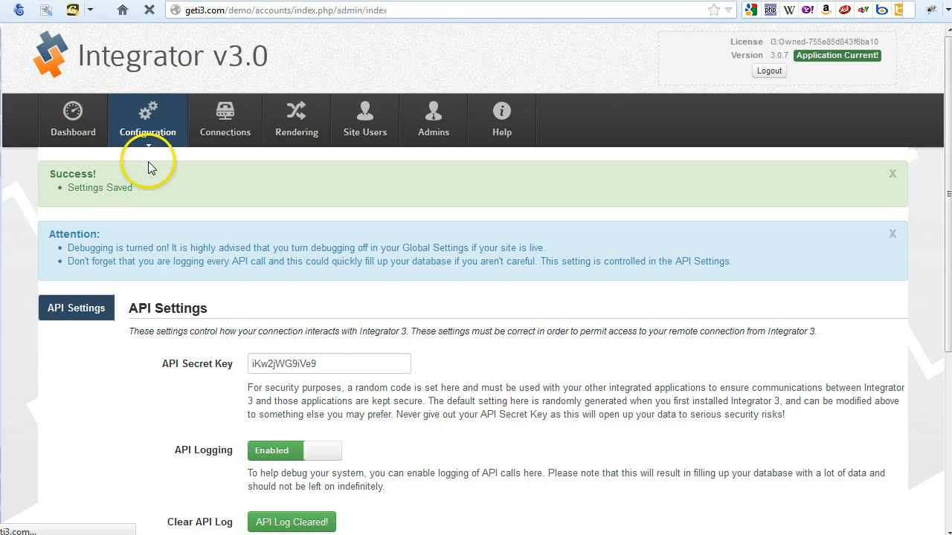